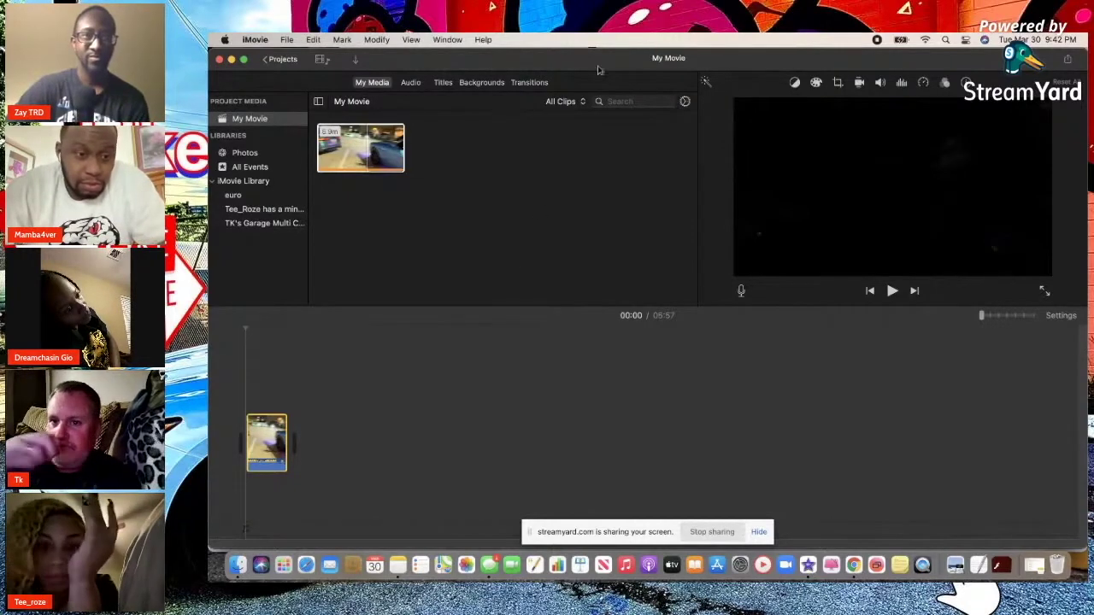
Clear the open windows to view the video files on the desktop, and return to the iMovie project.
left_click(232, 60)
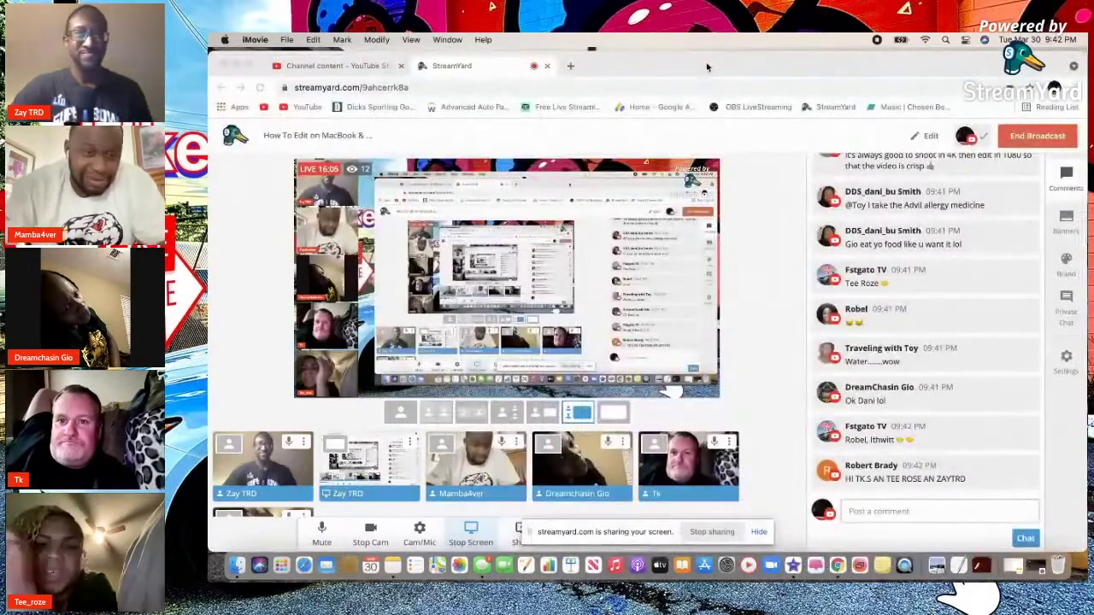
double_click(707, 67)
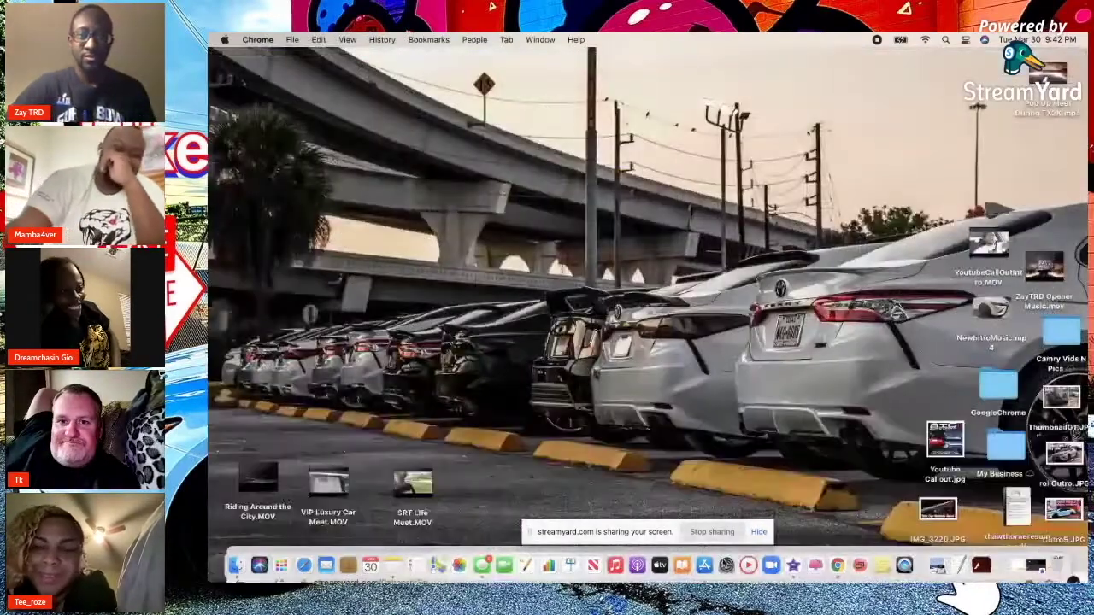
left_click(793, 566)
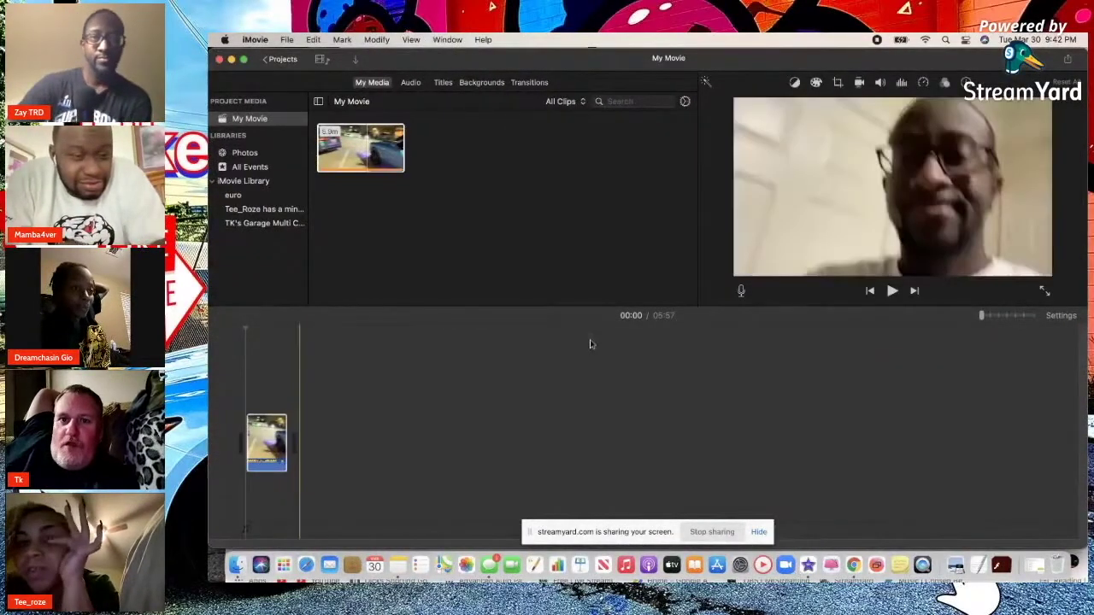
Import "ZayTRD Opener Music.mov" from the Desktop folder into the project media.
left_click(357, 60)
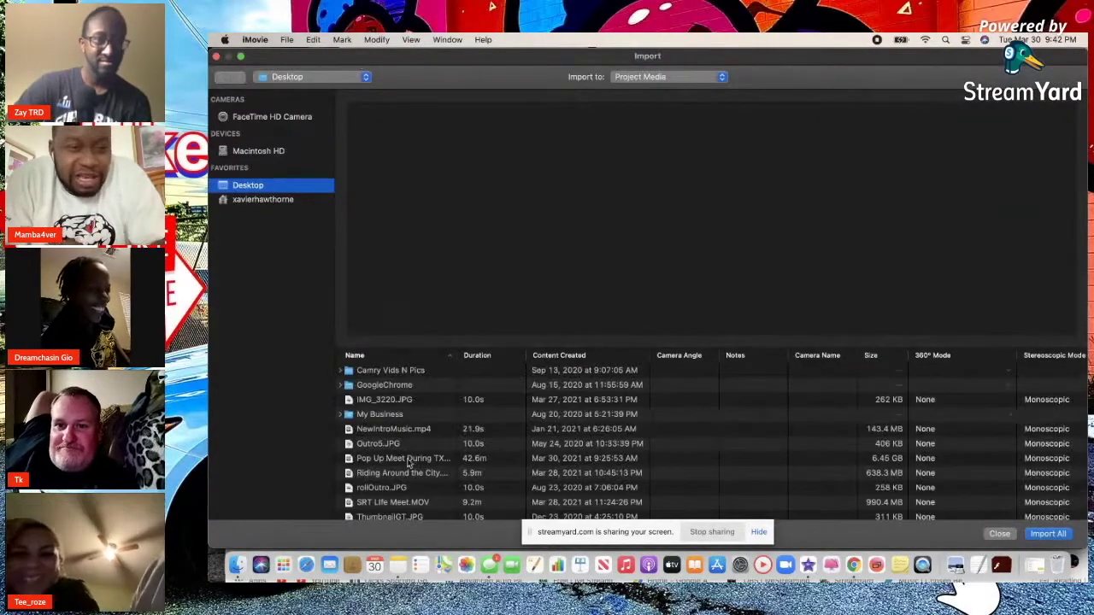
scroll(399, 481, "down", 1)
scroll(399, 481, "down", 5)
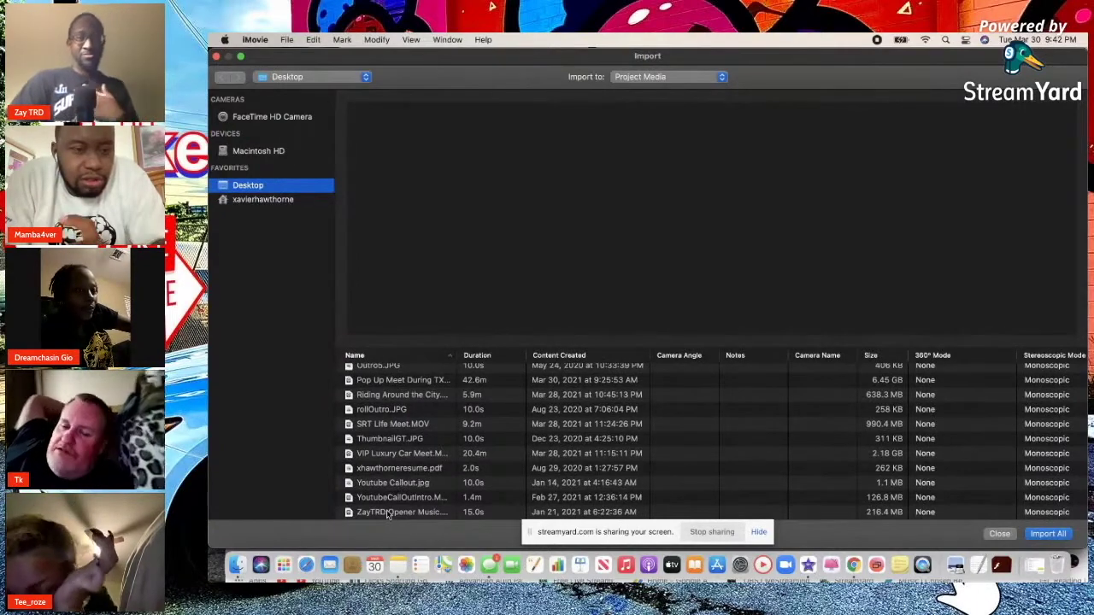
left_click(390, 512)
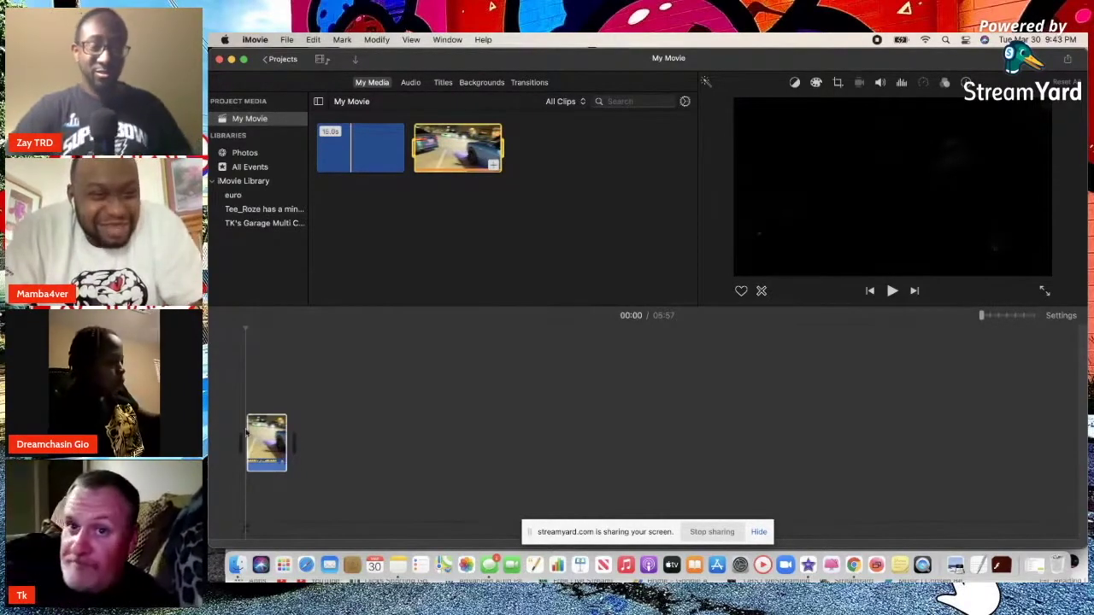
Place the imported opener clip at the start of the timeline, before the city driving clip.
left_click(408, 495)
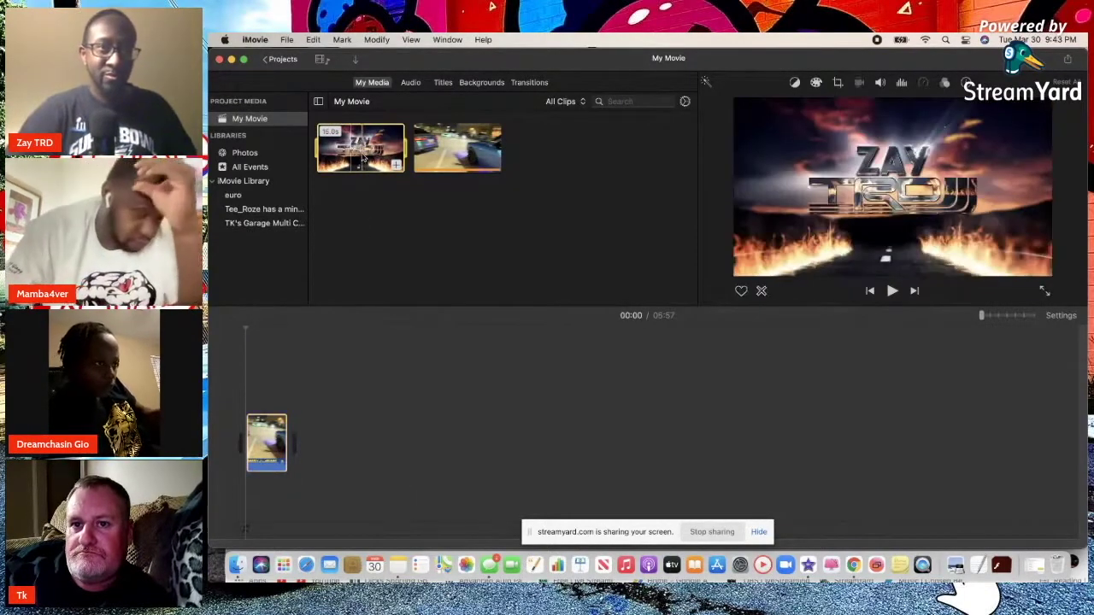
left_click_drag(363, 157, 218, 431)
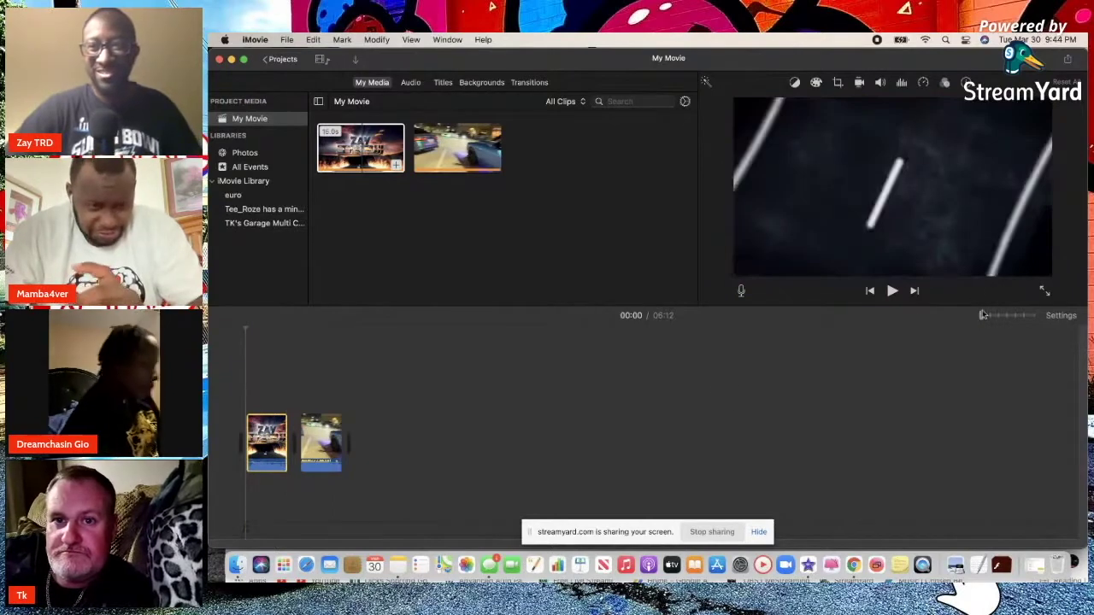
left_click_drag(983, 318, 990, 319)
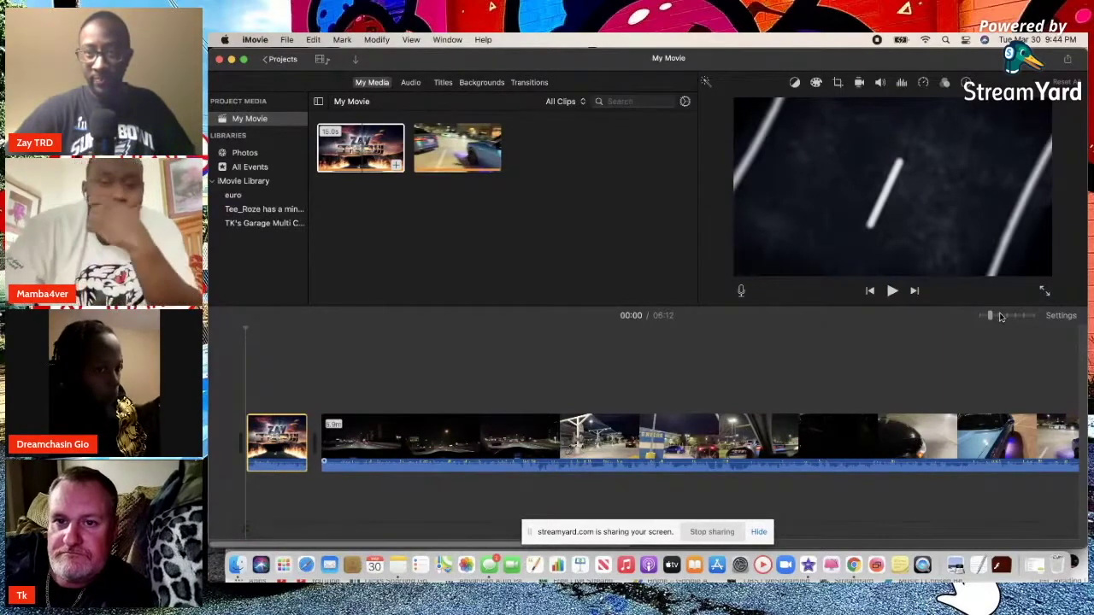
Play the beginning of the opener and the first seconds of the driving clip to check the footage.
left_click(241, 432)
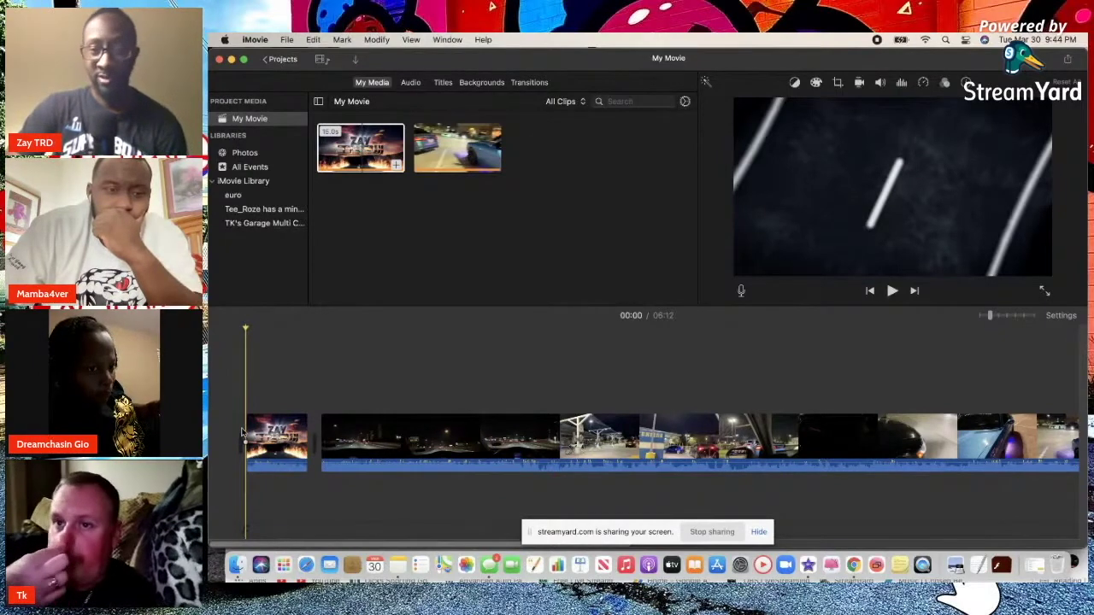
key("space")
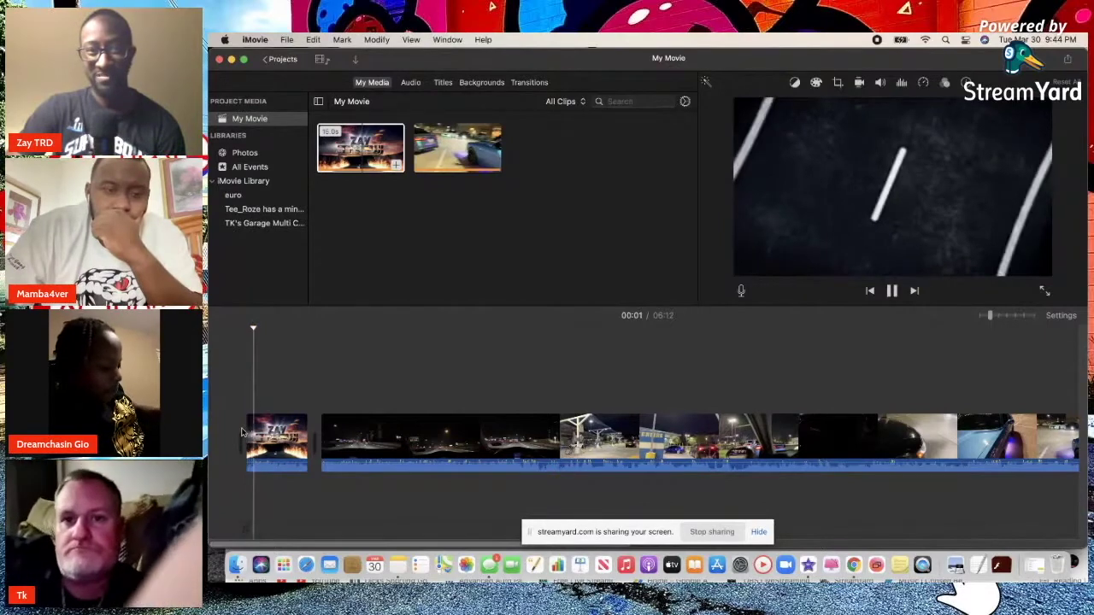
left_click(327, 432)
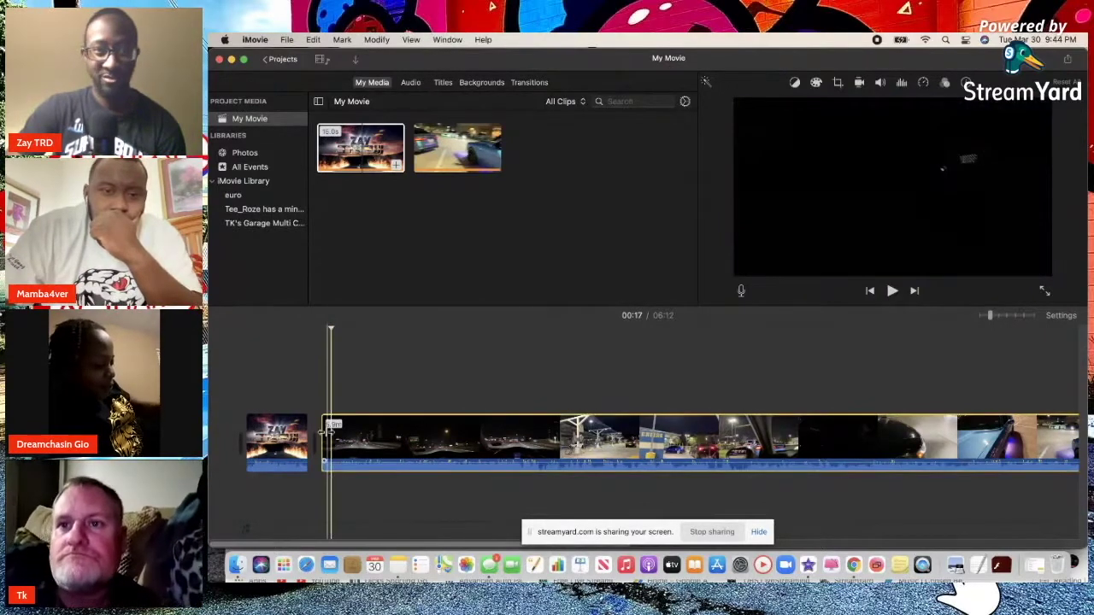
key("space")
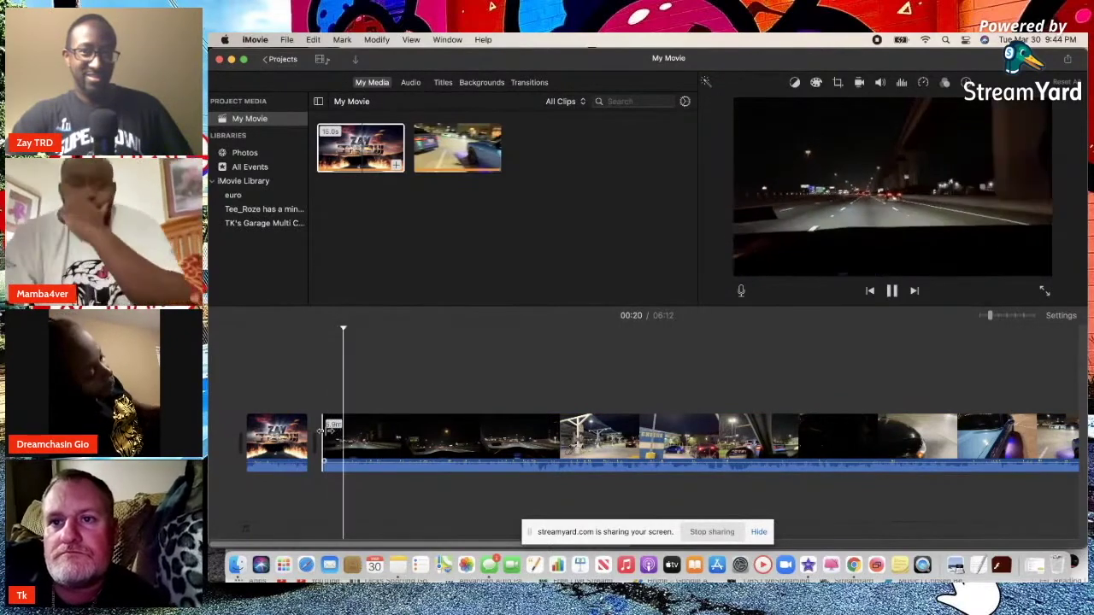
key("space")
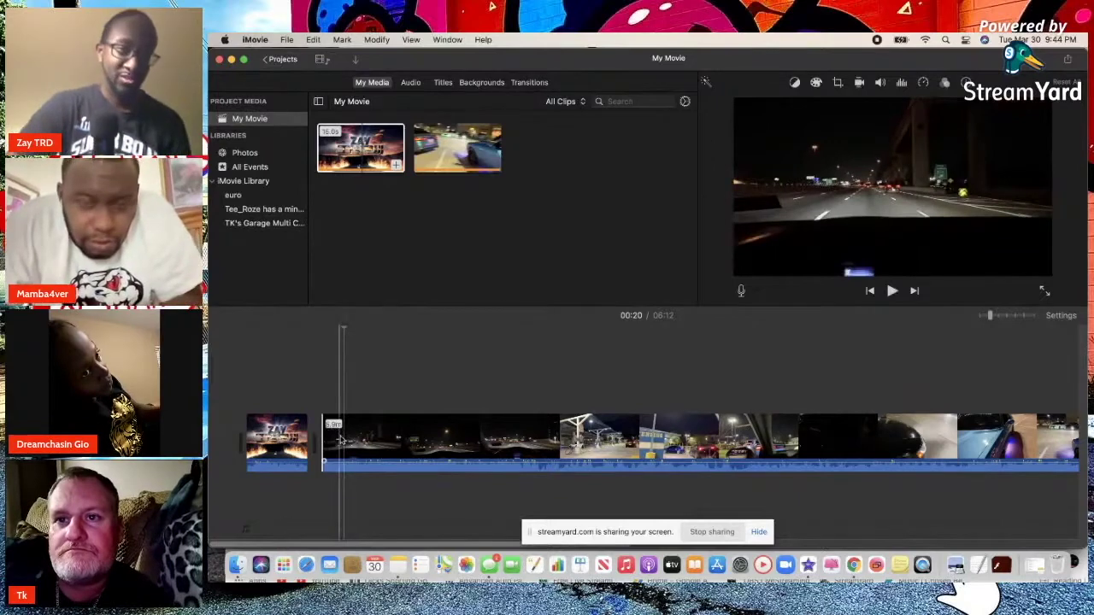
Split the driving clip at 00:19 and delete the short piece before the split.
left_click(340, 439)
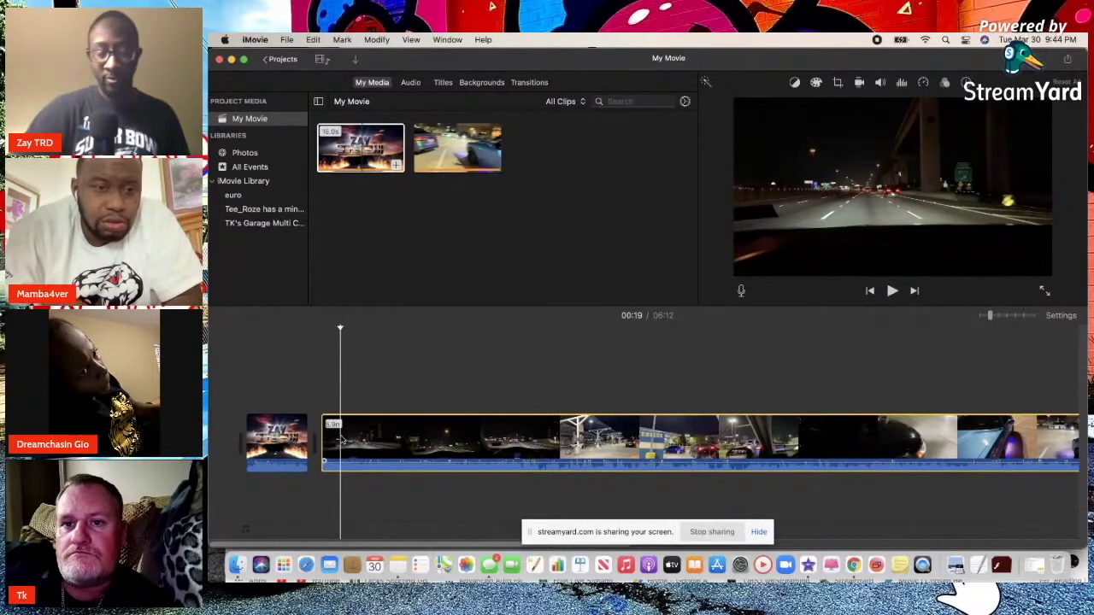
right_click(341, 439)
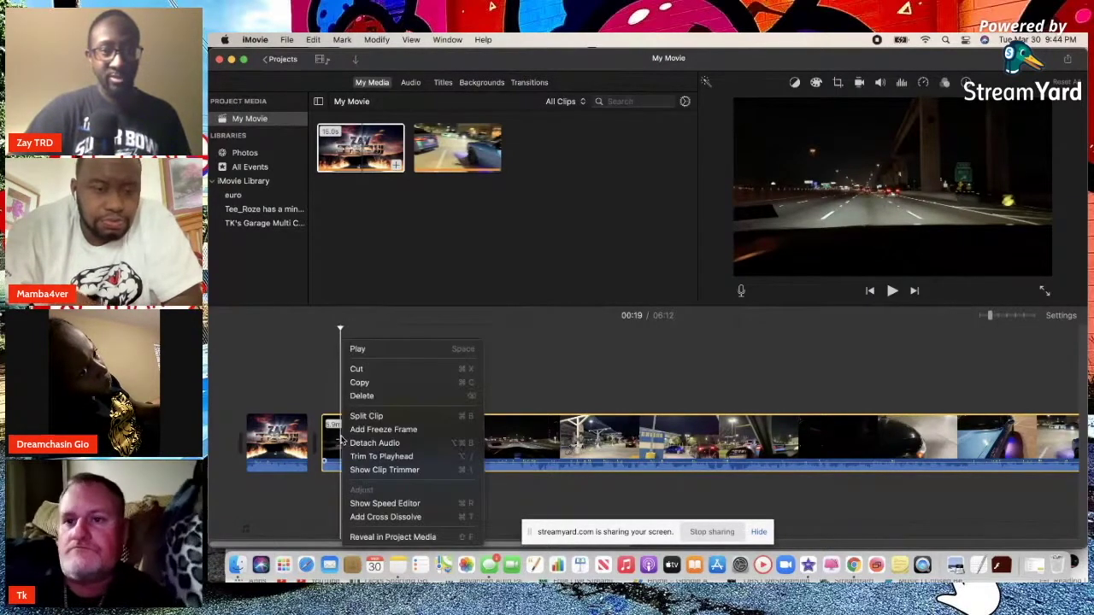
left_click(367, 417)
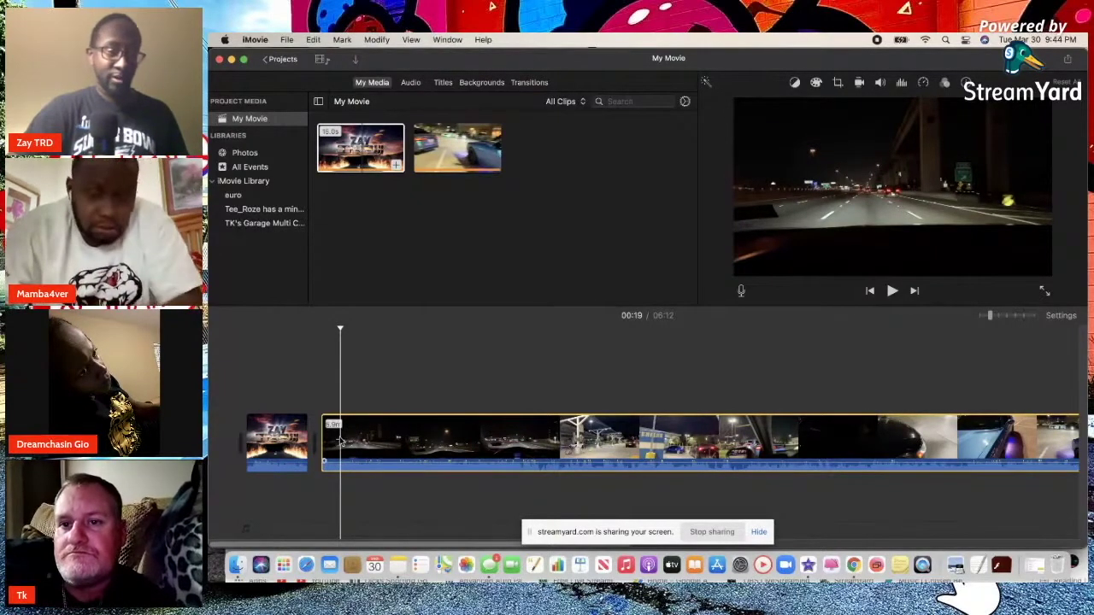
left_click(340, 440)
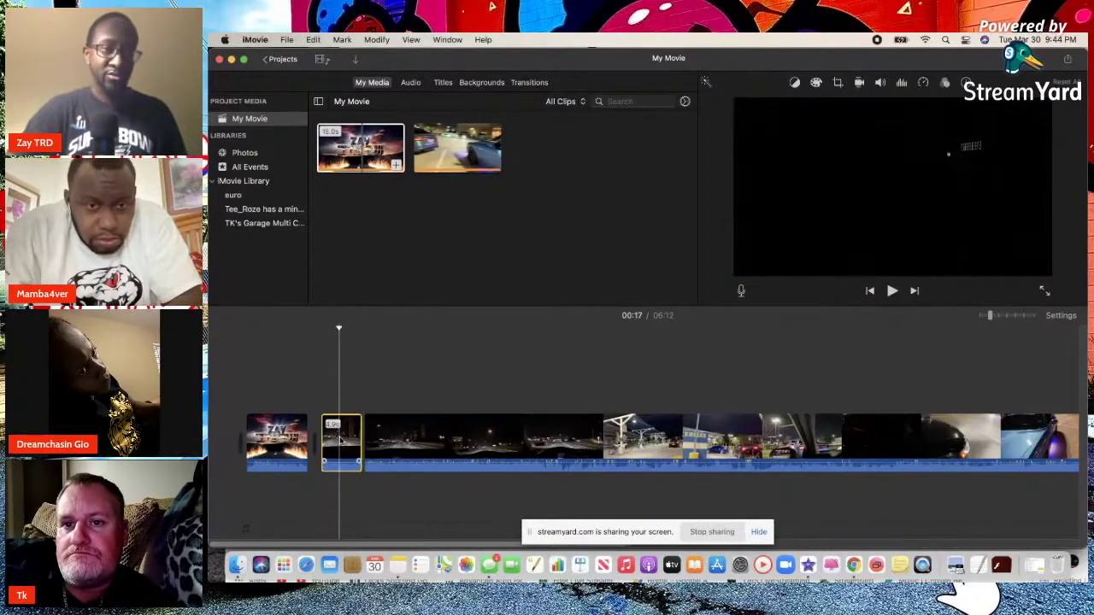
right_click(340, 441)
left_click(362, 396)
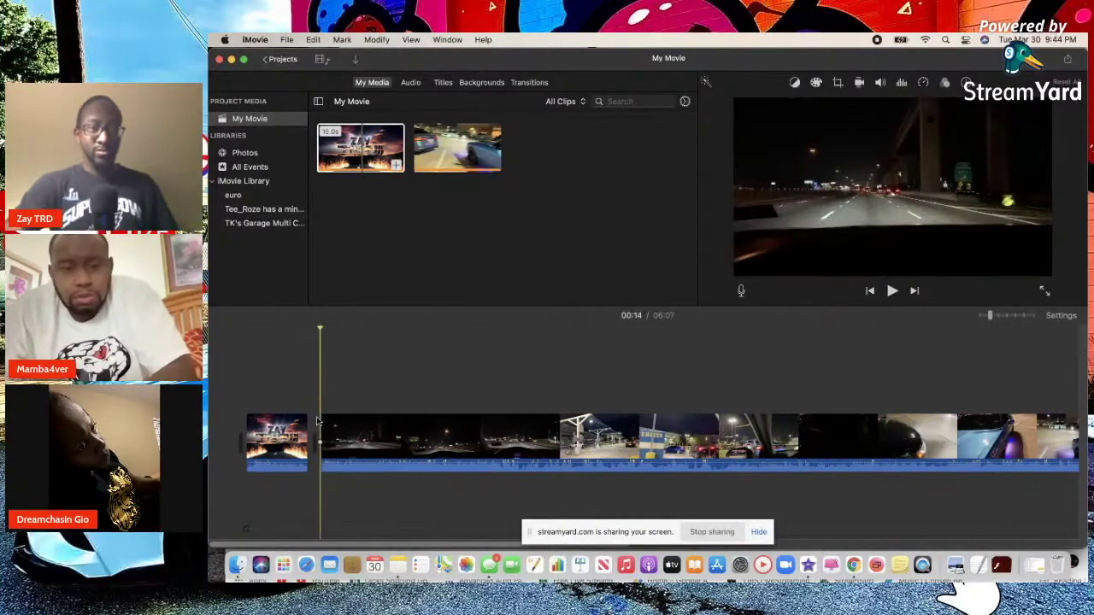
Play the trimmed driving clip from its start and the parking lot footage from 01:14.
key("space")
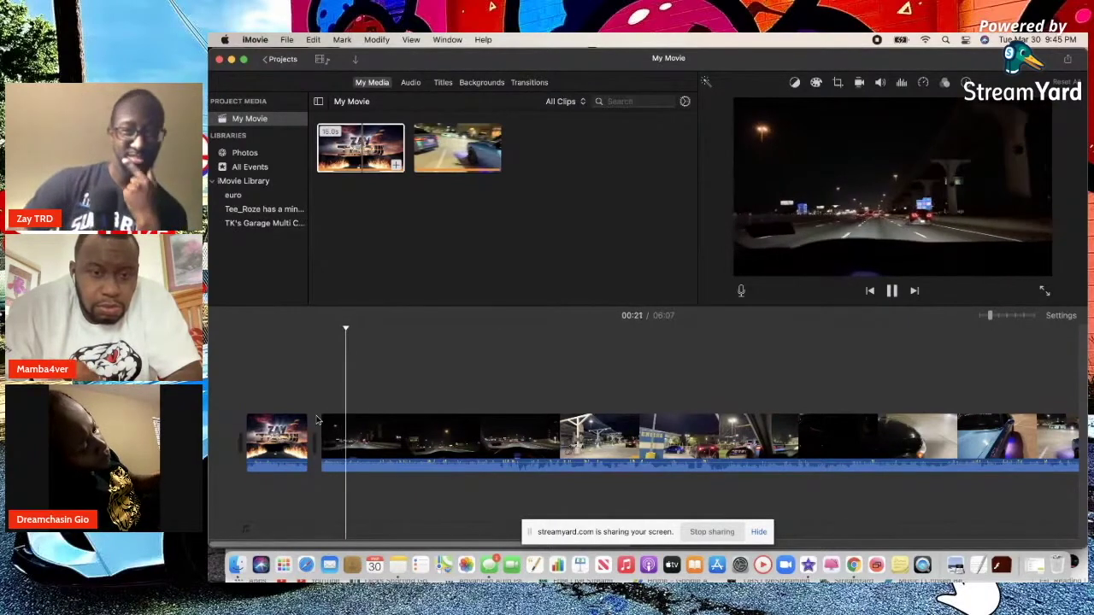
key("space")
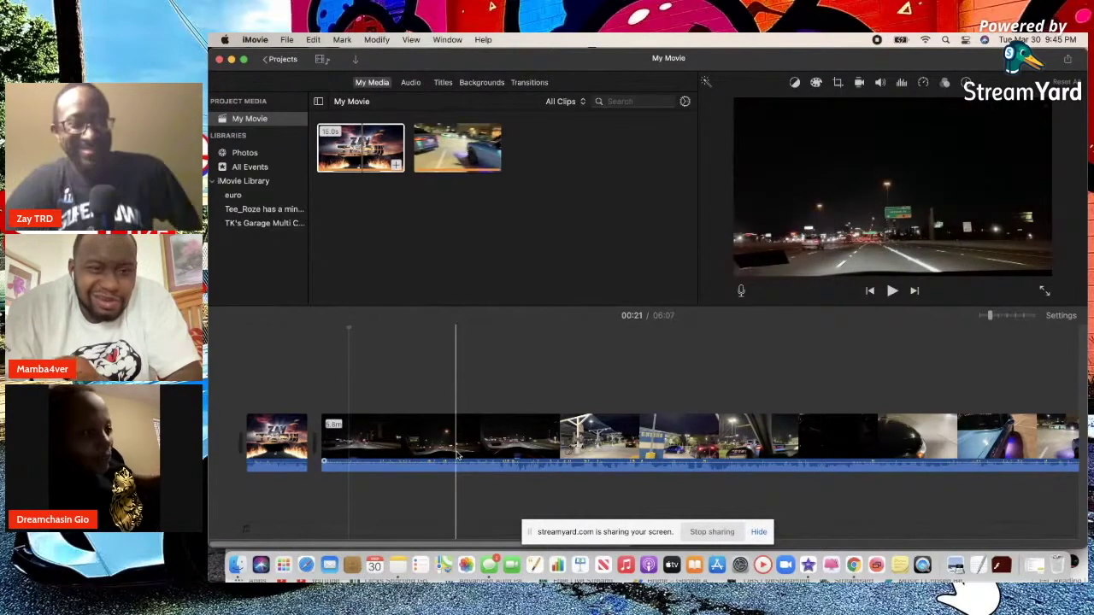
left_click(561, 440)
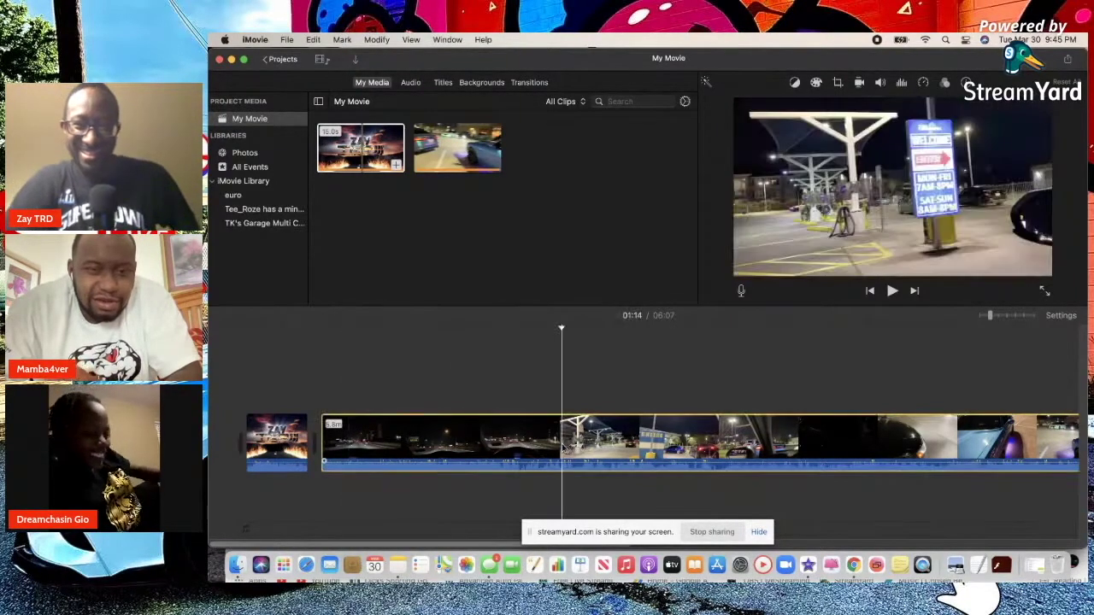
key("space")
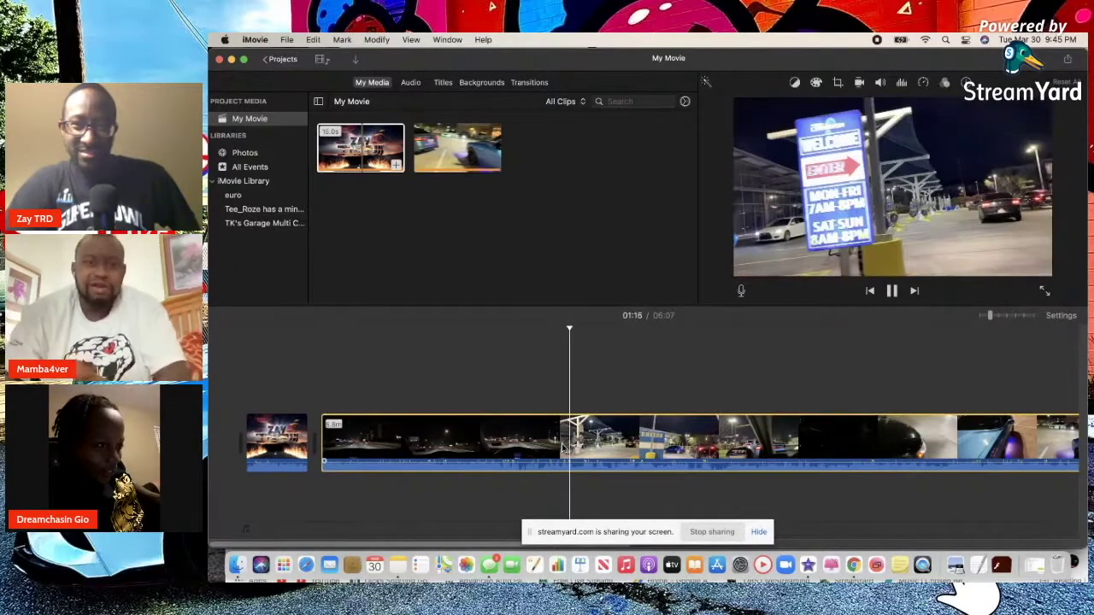
key("space")
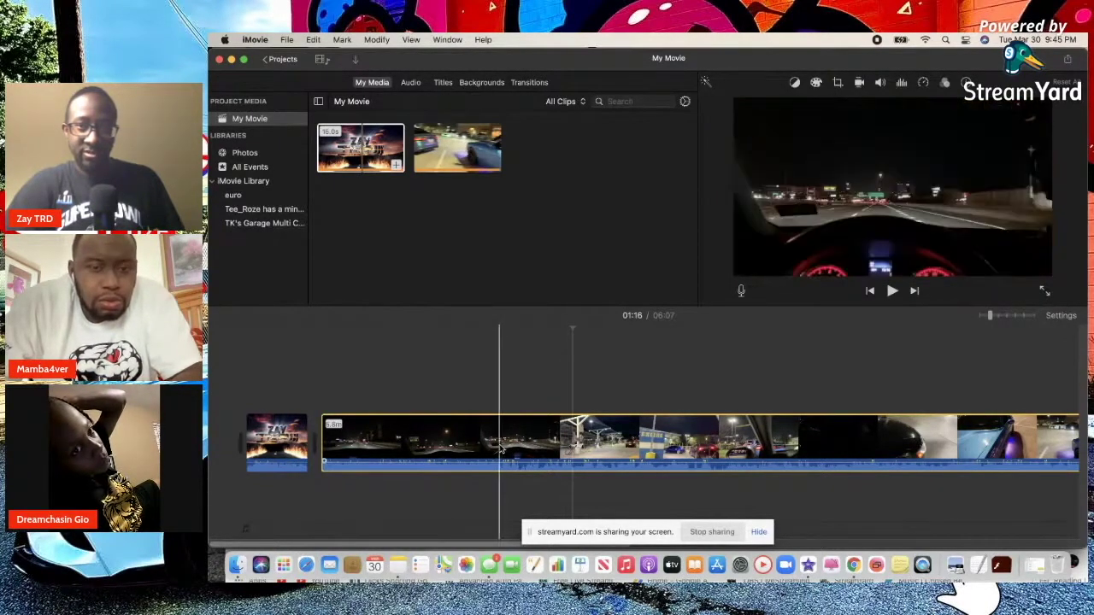
Split the driving clip at 00:59, where the highway footage changes to the parking lot.
left_click(502, 448)
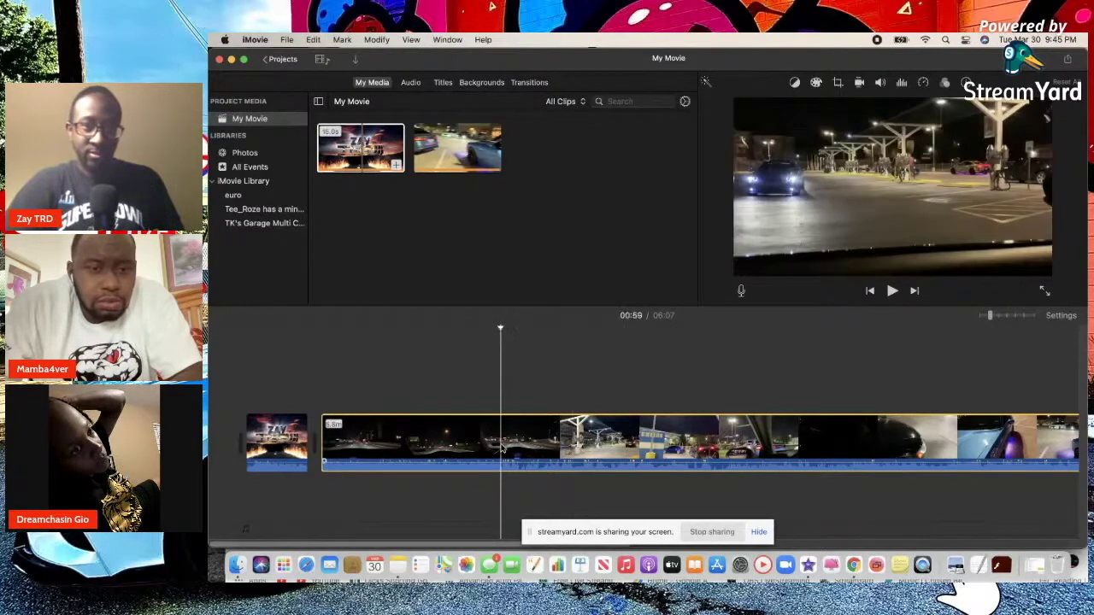
right_click(503, 448)
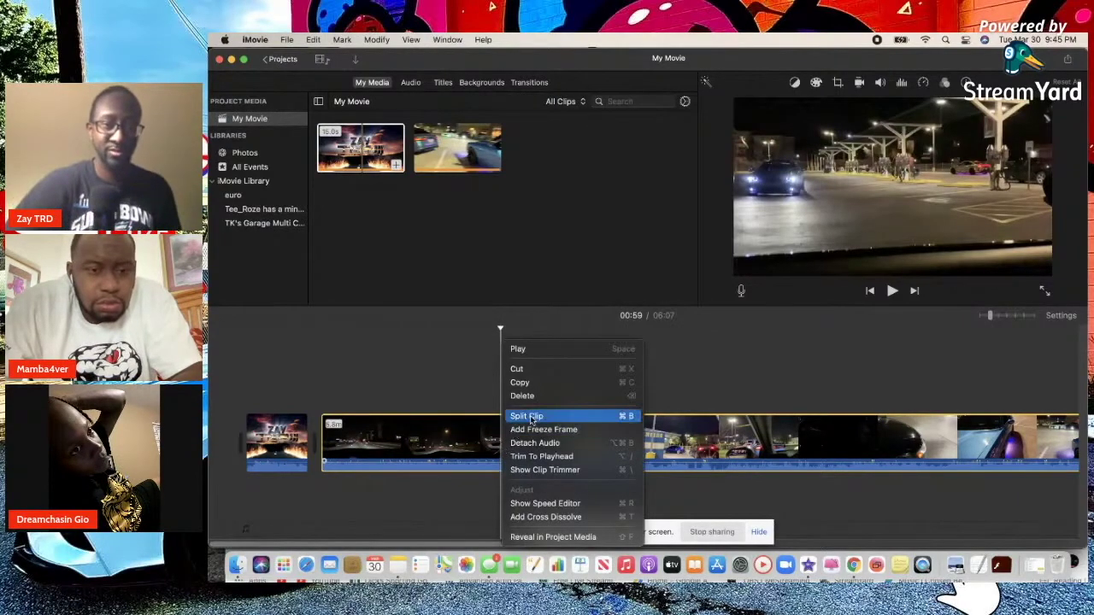
left_click(530, 417)
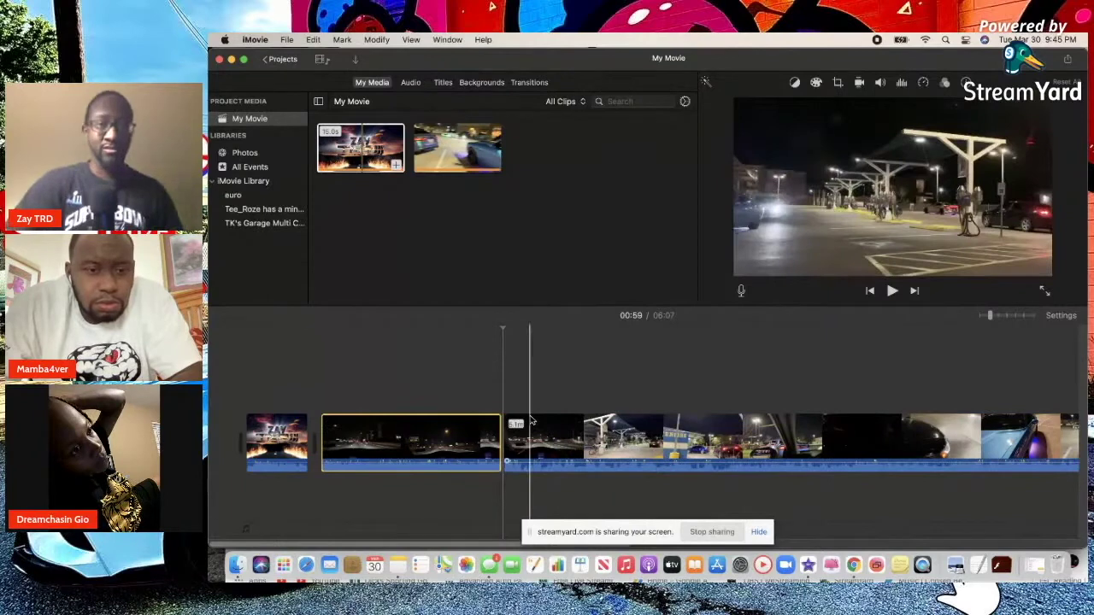
Add a Cross Blur transition at the split between the highway and parking lot clips.
left_click(443, 83)
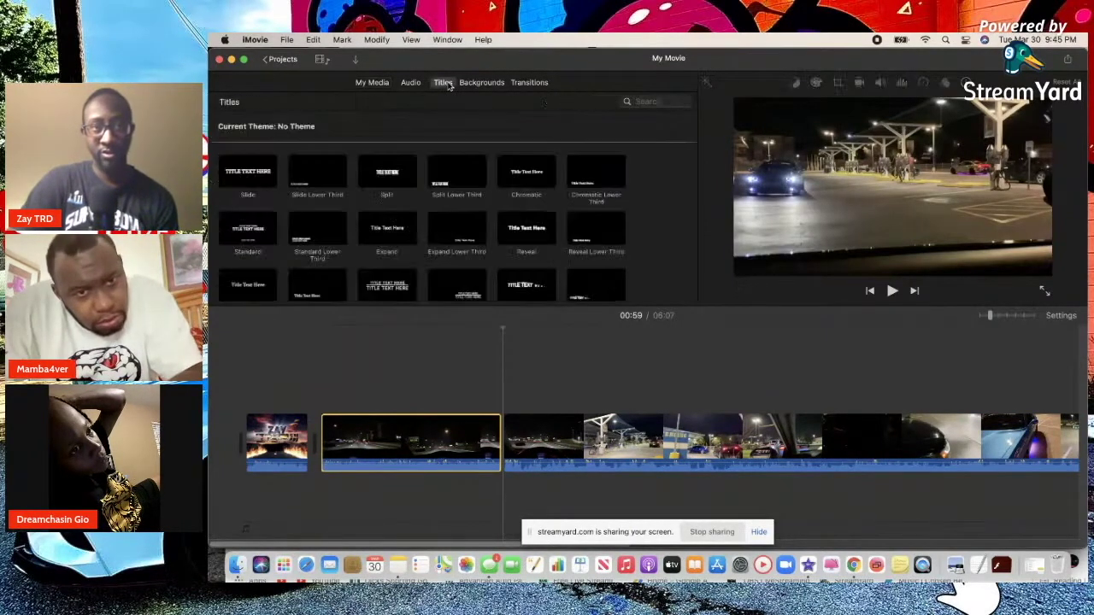
left_click(524, 83)
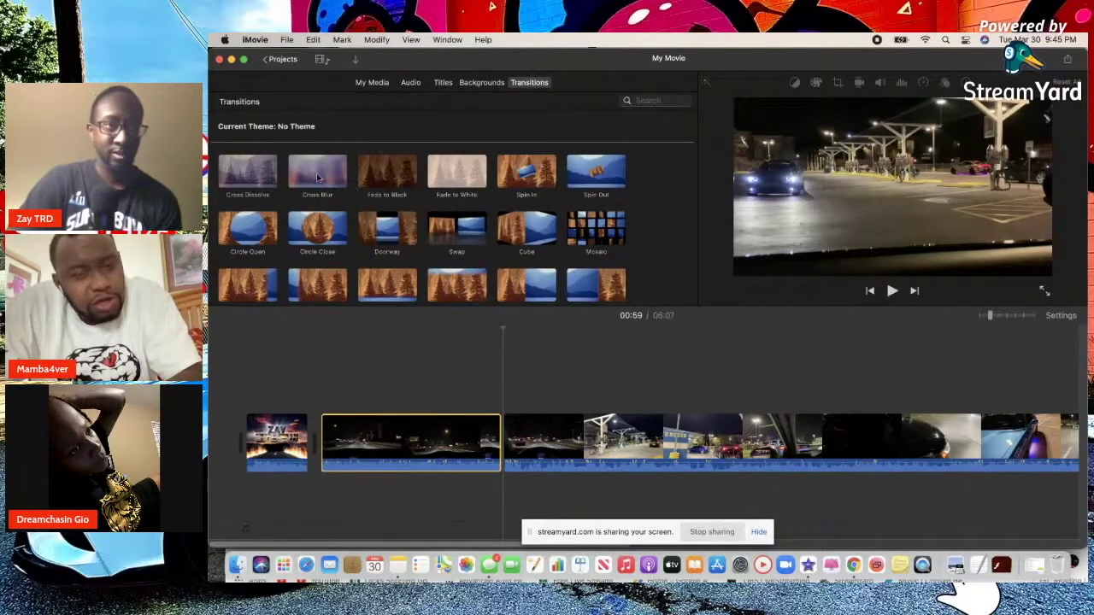
left_click_drag(317, 177, 508, 440)
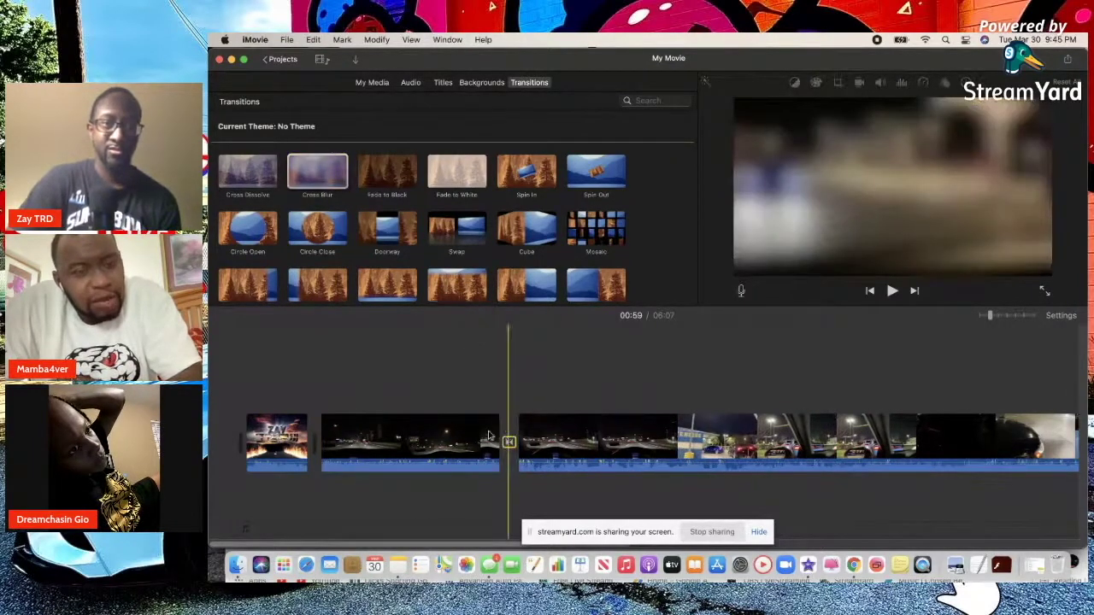
Play the timeline from 00:56 across the Cross Blur transition to preview it.
left_click(489, 436)
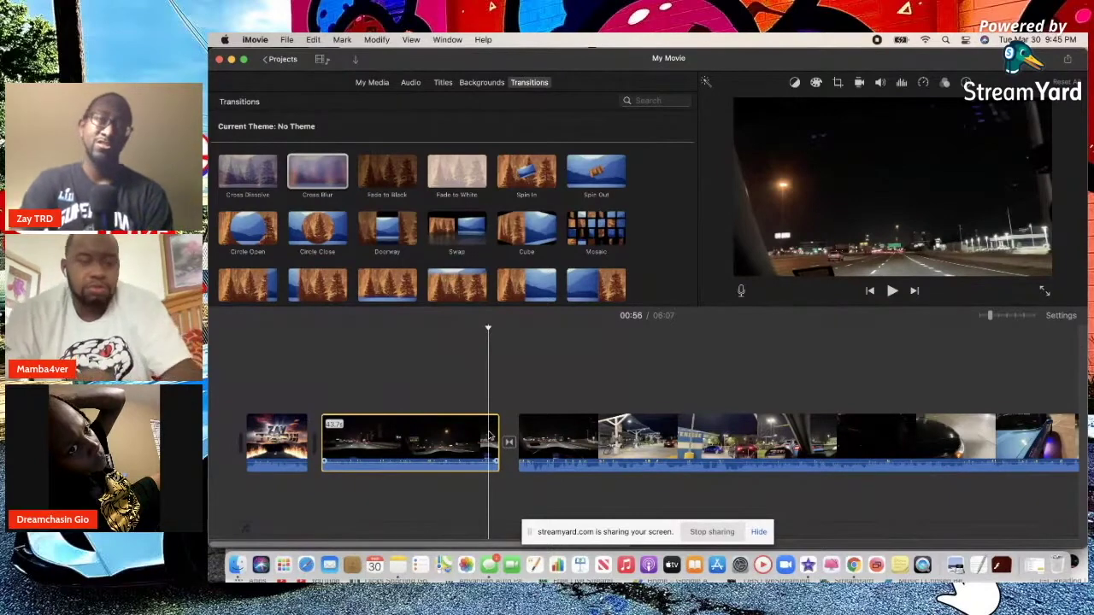
key("space")
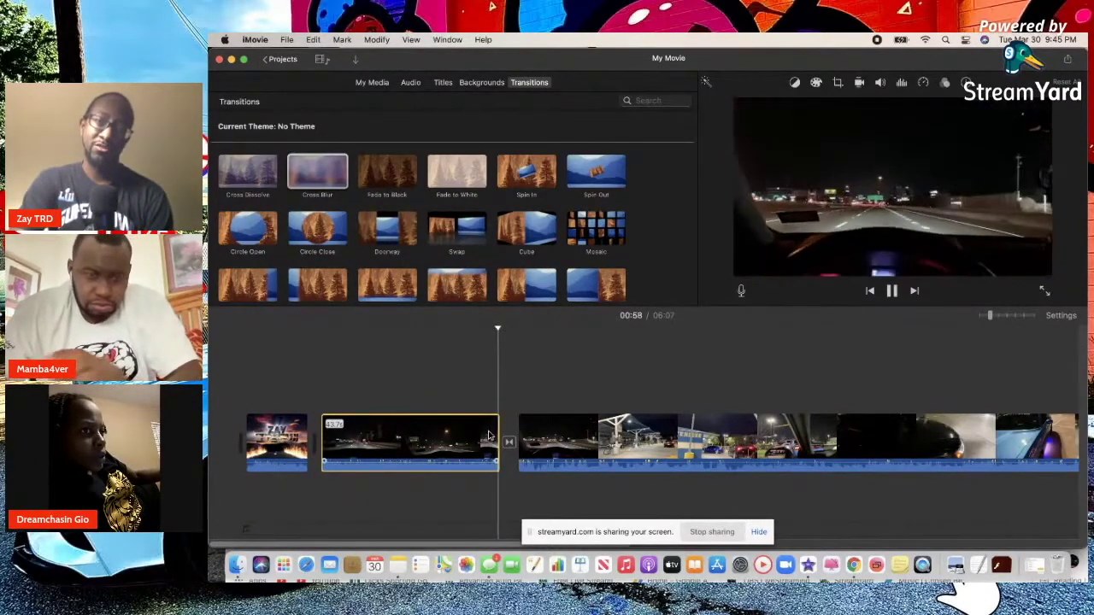
key("space")
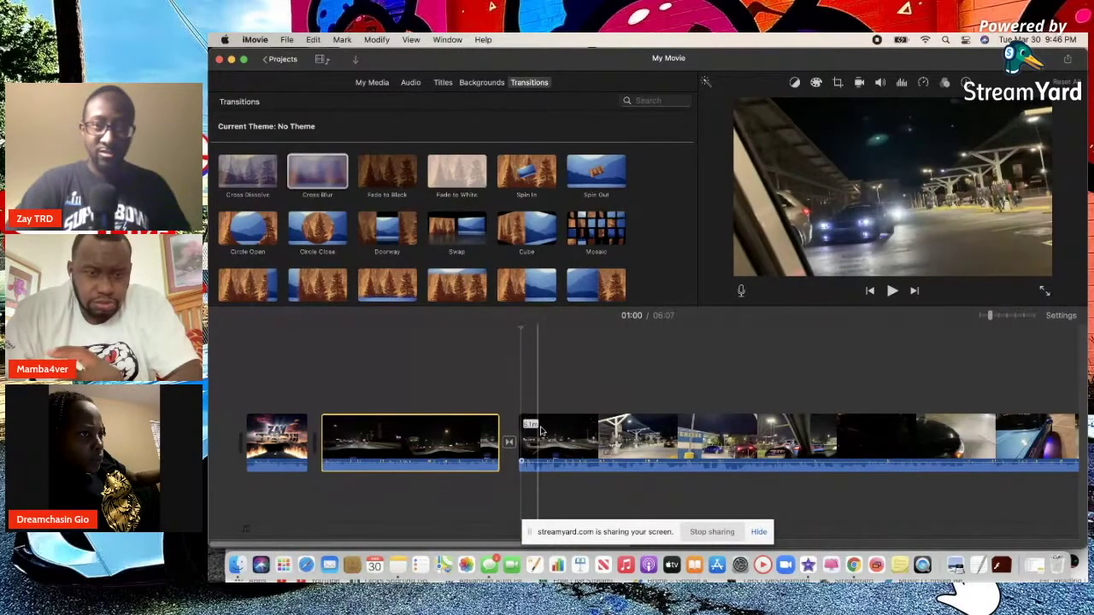
Look through the available transitions with the parking lot clip selected, and open the maps and backgrounds library.
left_click(598, 435)
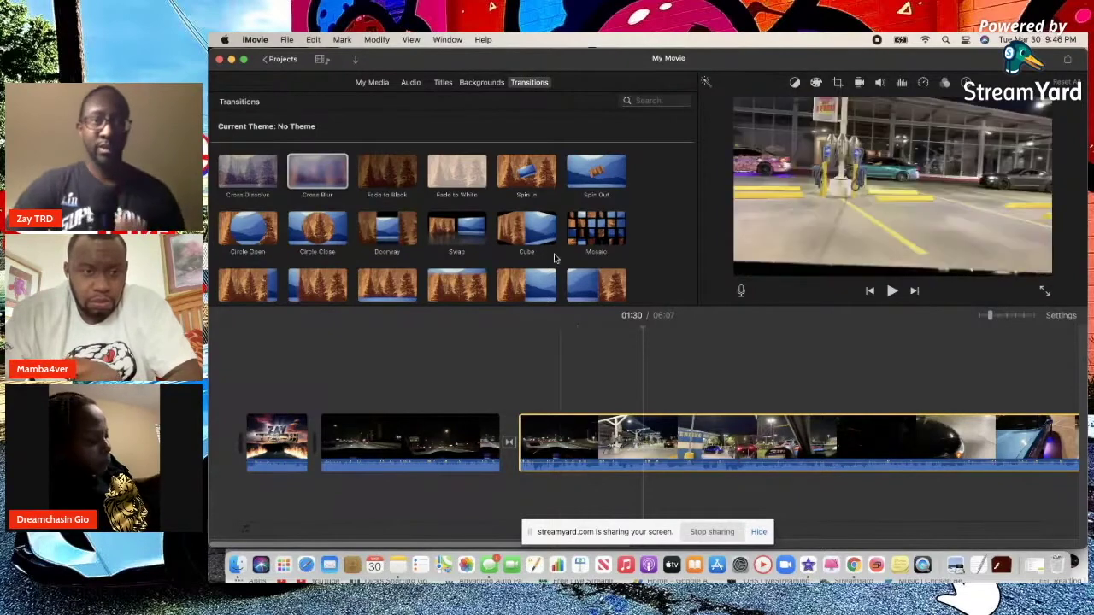
scroll(549, 251, "down", 3)
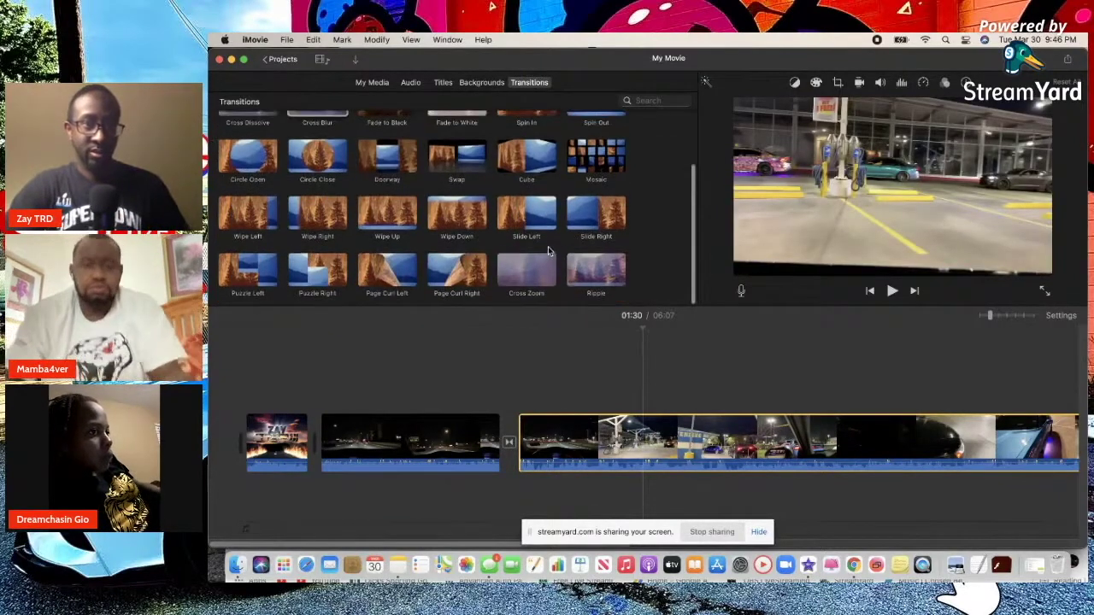
scroll(425, 188, "up", 2)
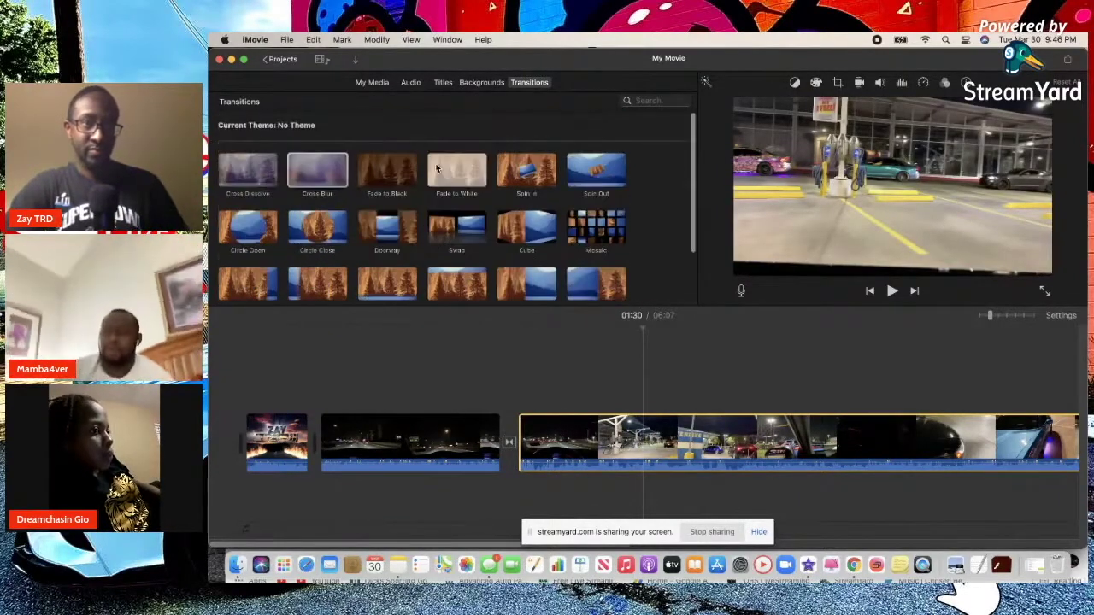
scroll(435, 169, "down", 2)
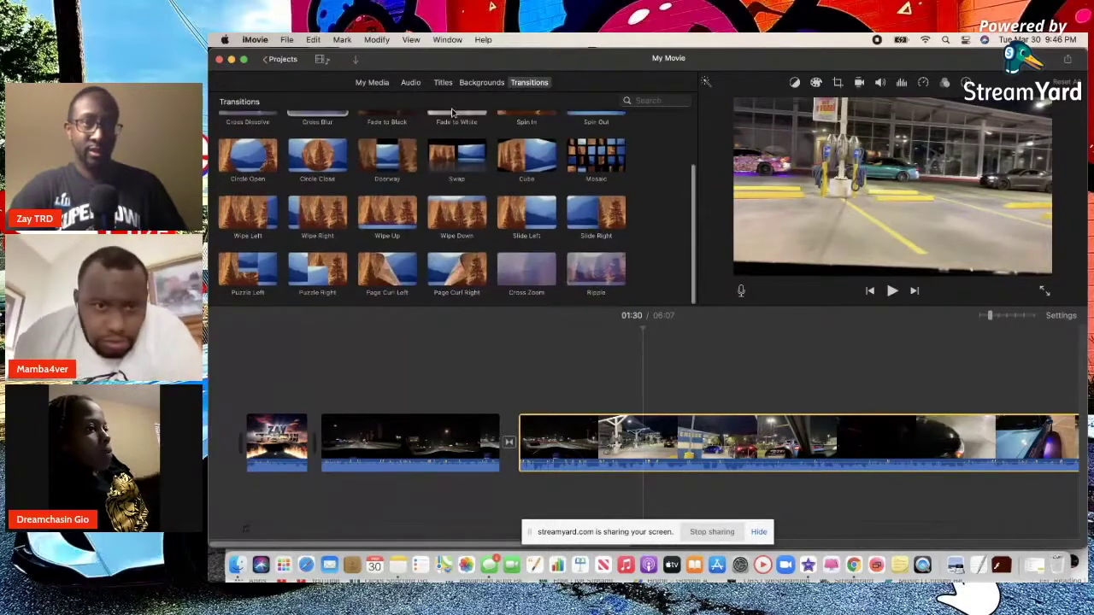
left_click(476, 84)
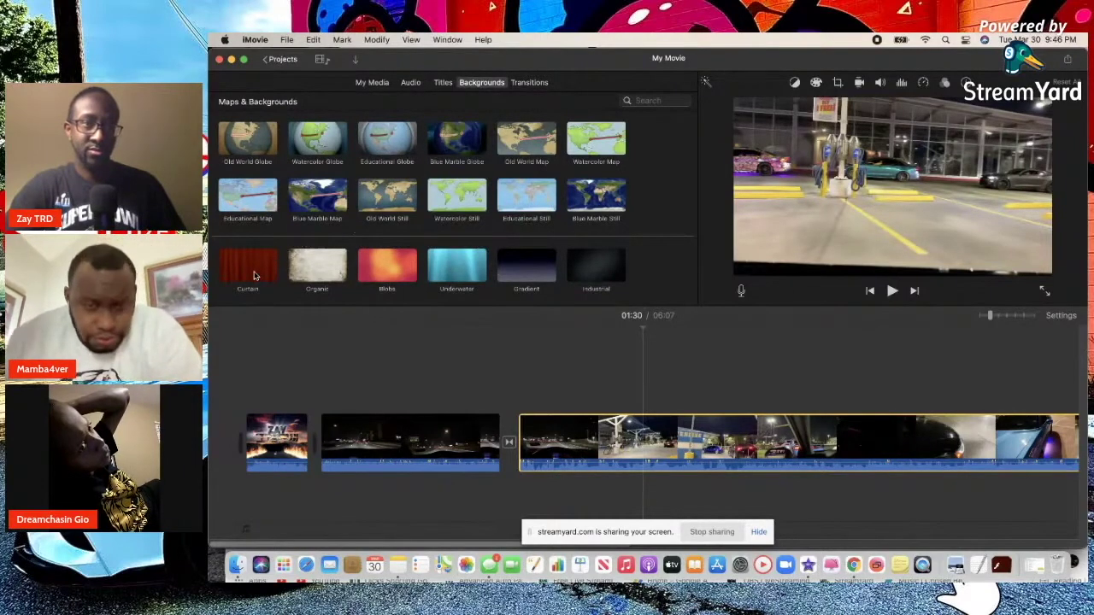
Try to insert the Curtain background between the highway and parking lot clips.
left_click_drag(253, 275, 517, 441)
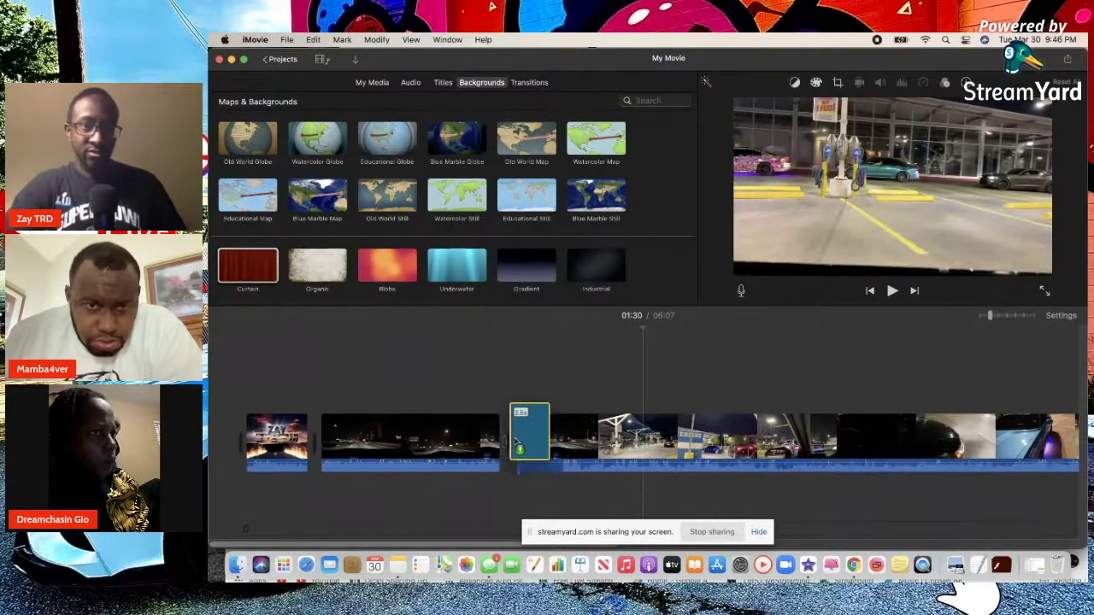
left_click_drag(516, 441, 409, 523)
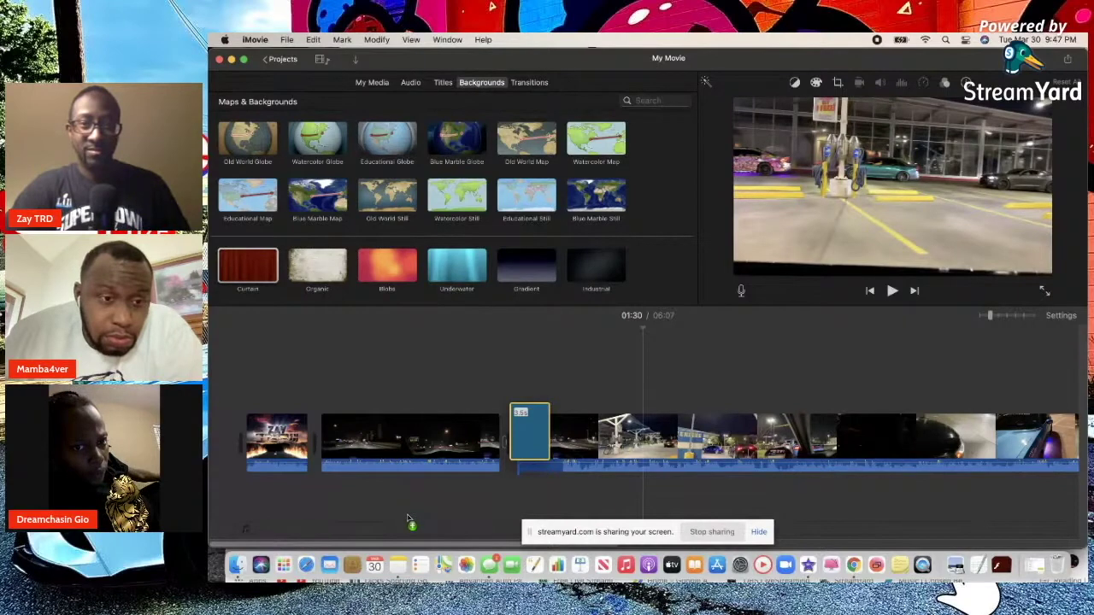
left_click_drag(409, 521, 416, 507)
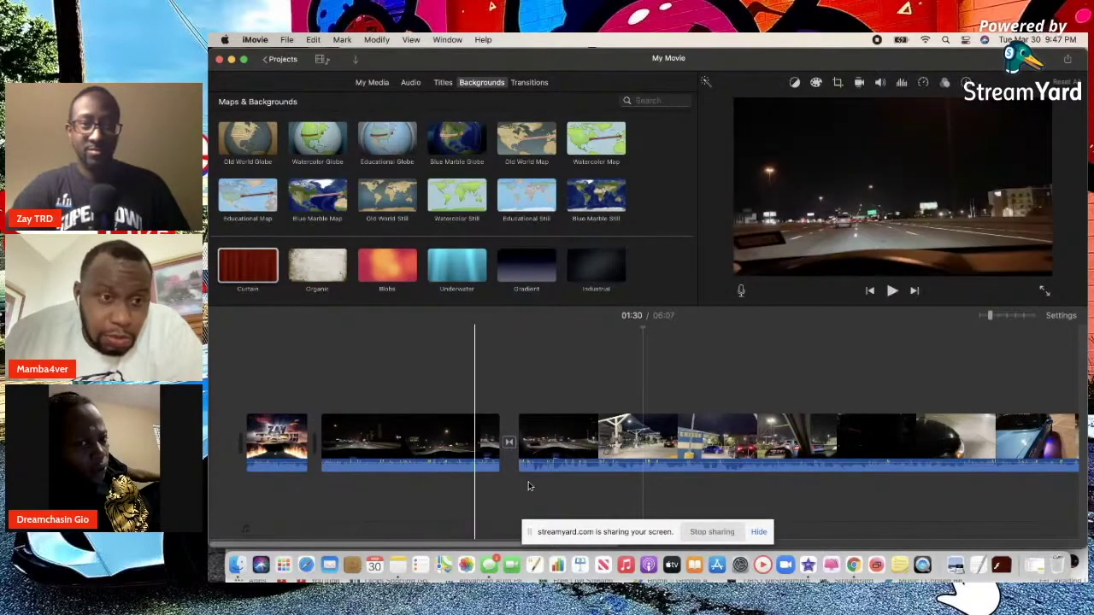
left_click(556, 467)
left_click(601, 467)
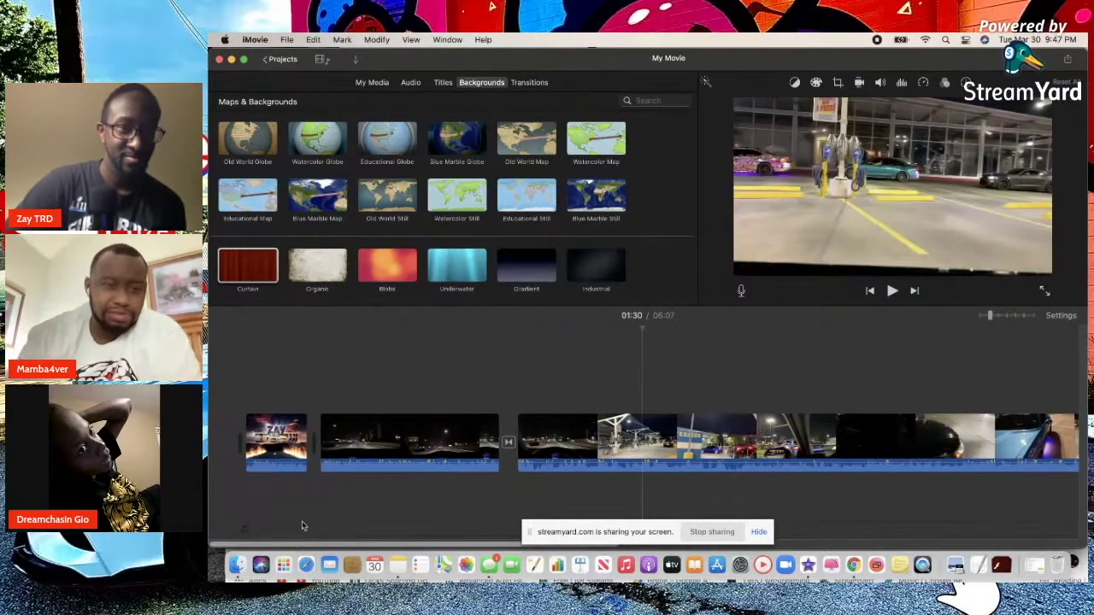
scroll(307, 501, "right", 2)
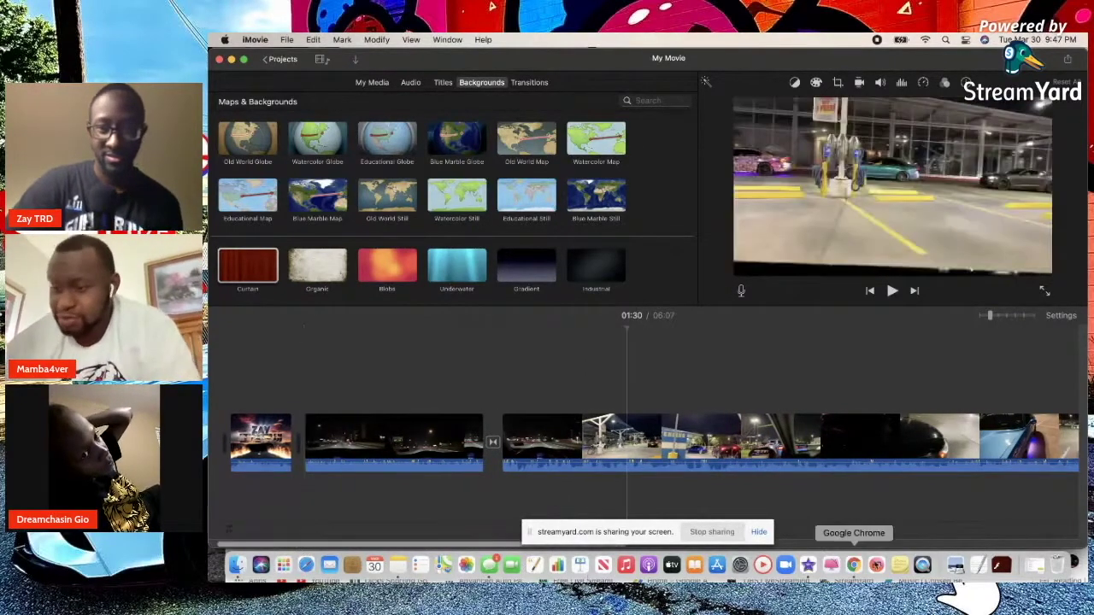
Switch to the StreamYard broadcast in Chrome, reposition its window, and set the layout to one large speaker with the guests beside.
left_click(854, 565)
left_click_drag(911, 535, 890, 56)
mouse_move(679, 466)
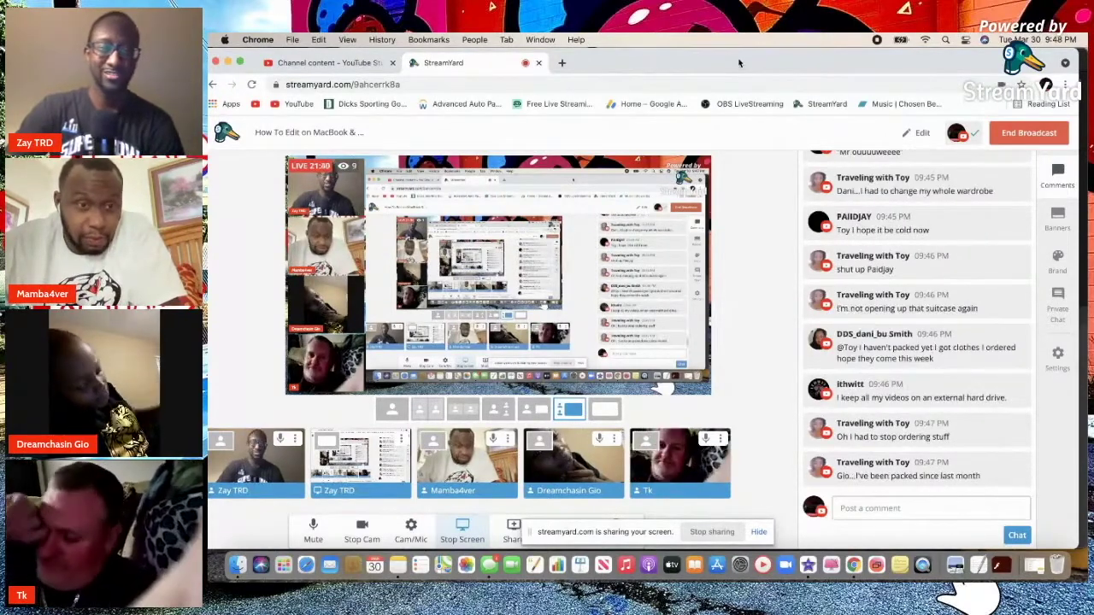
left_click_drag(739, 64, 760, 573)
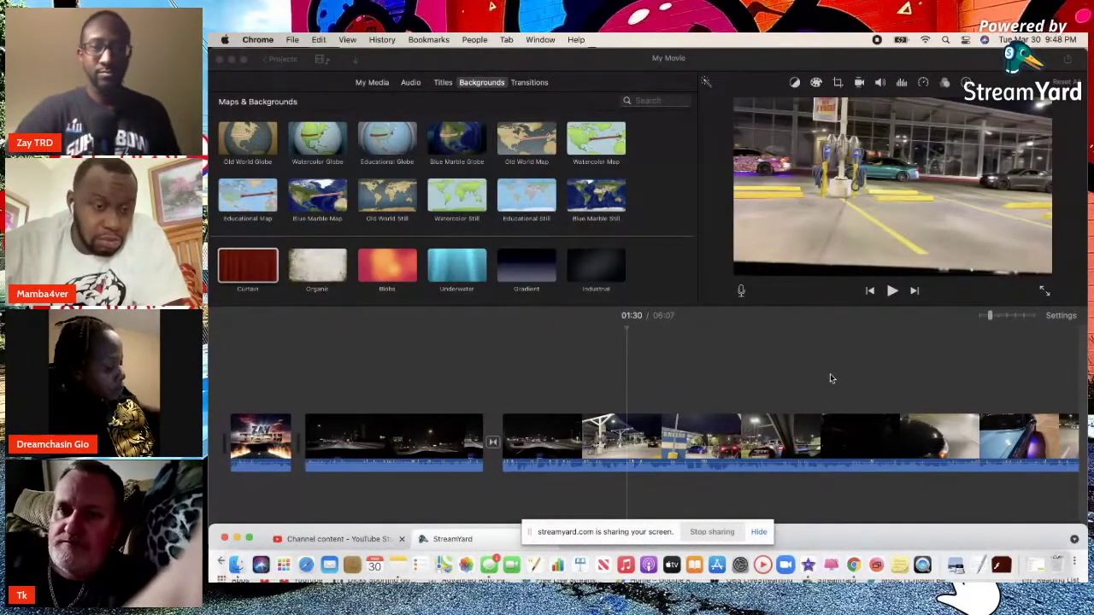
left_click_drag(841, 538, 847, 146)
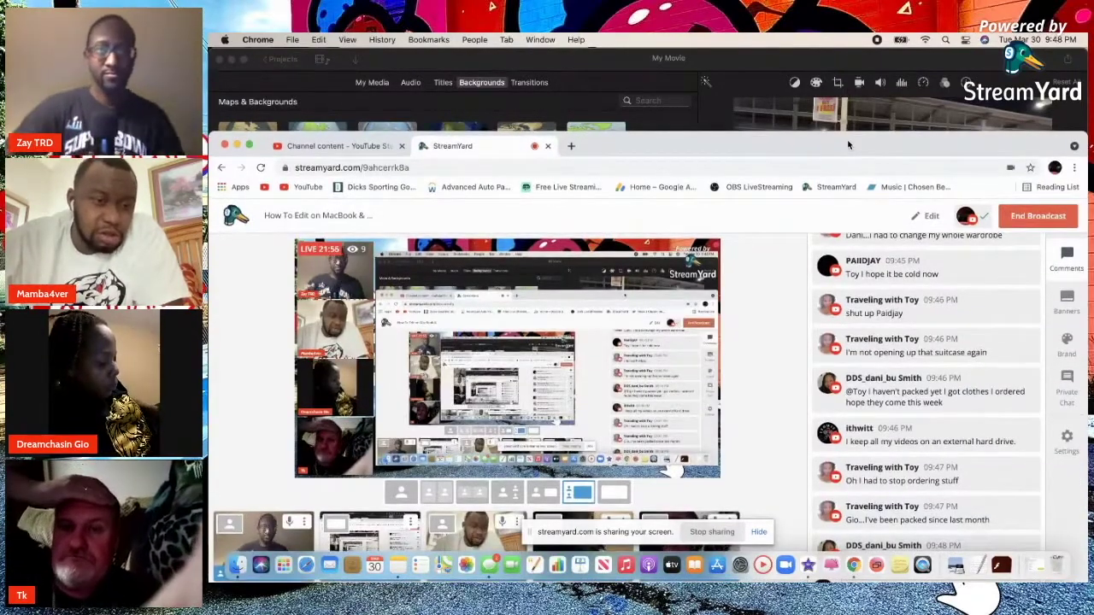
left_click_drag(778, 131, 768, 94)
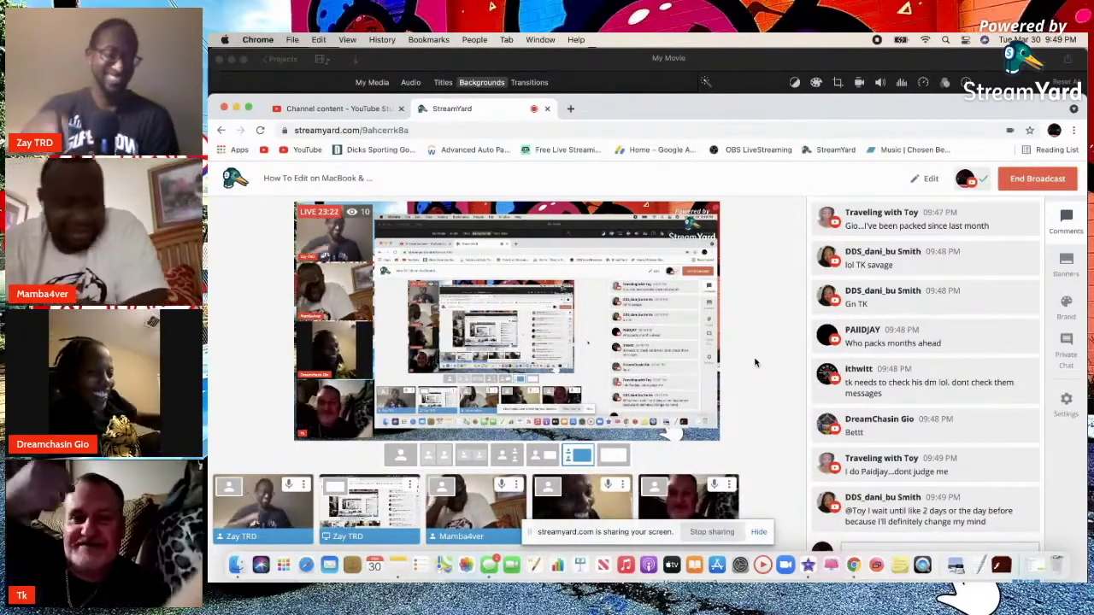
left_click(510, 457)
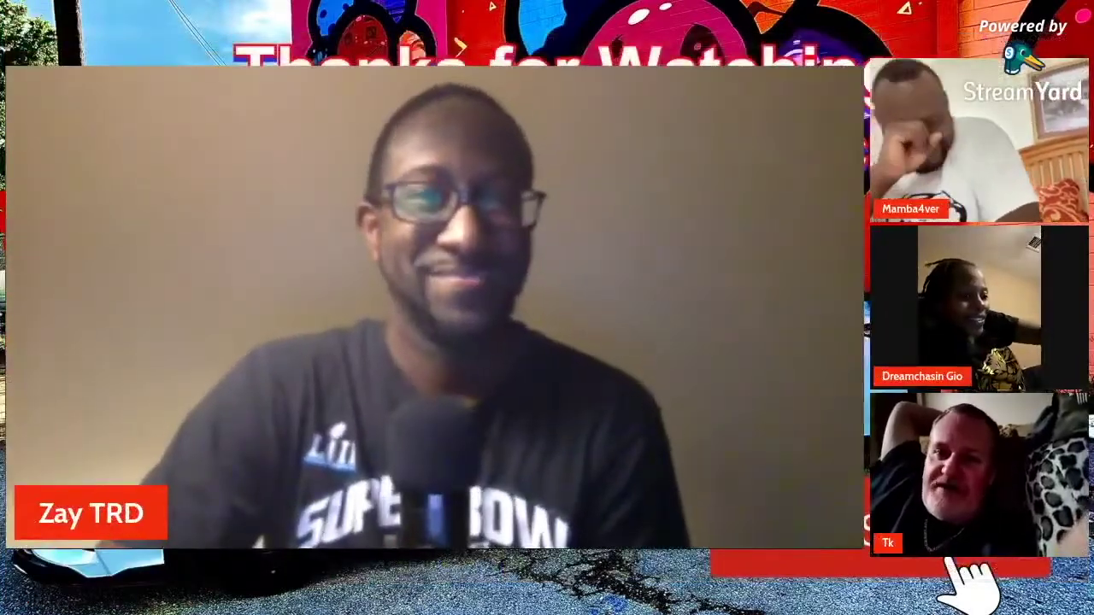
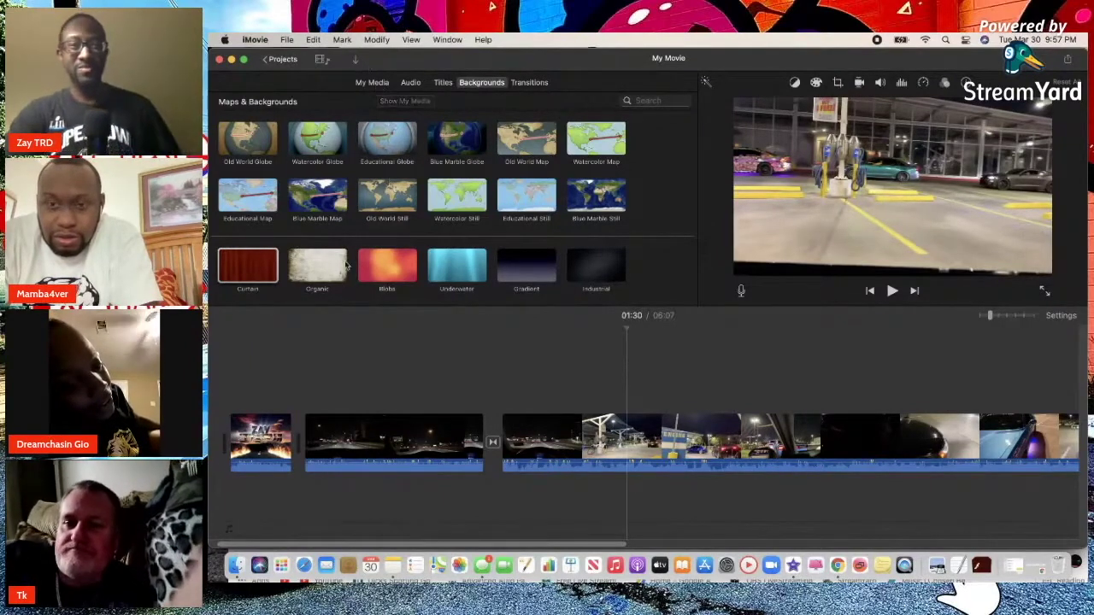
Place the Curtain background as an overlay above the parking lot clip at about 01:07.
left_click(247, 271)
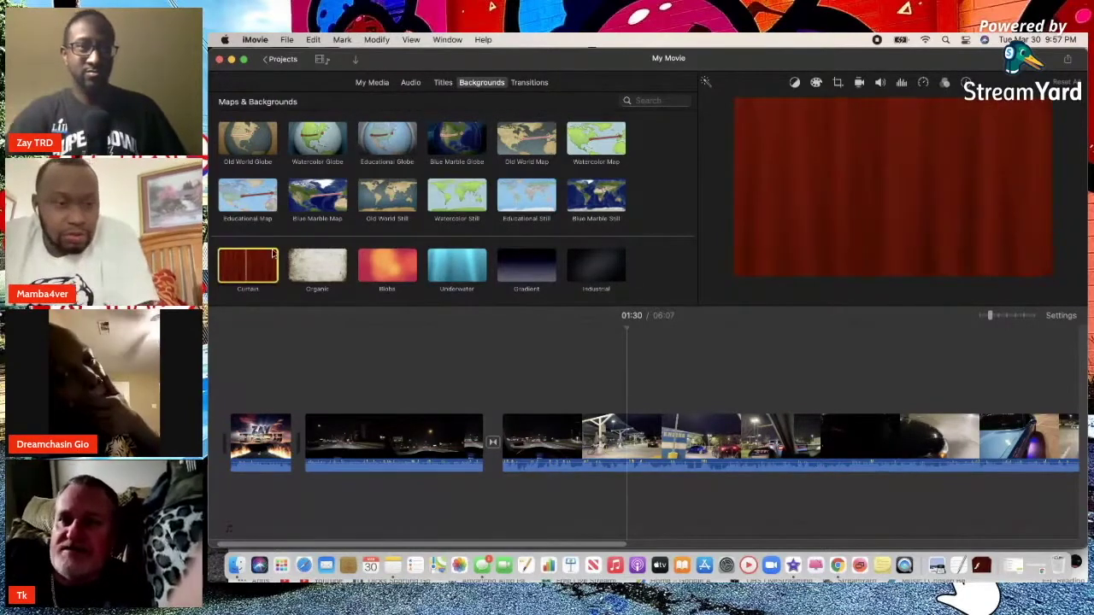
left_click(583, 361)
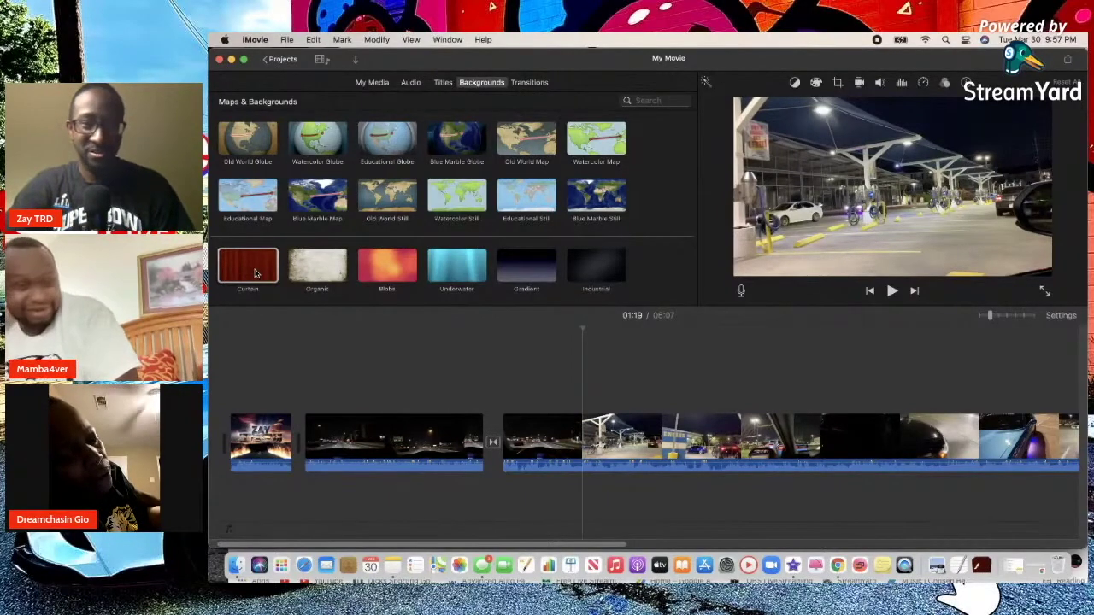
left_click_drag(254, 272, 210, 320)
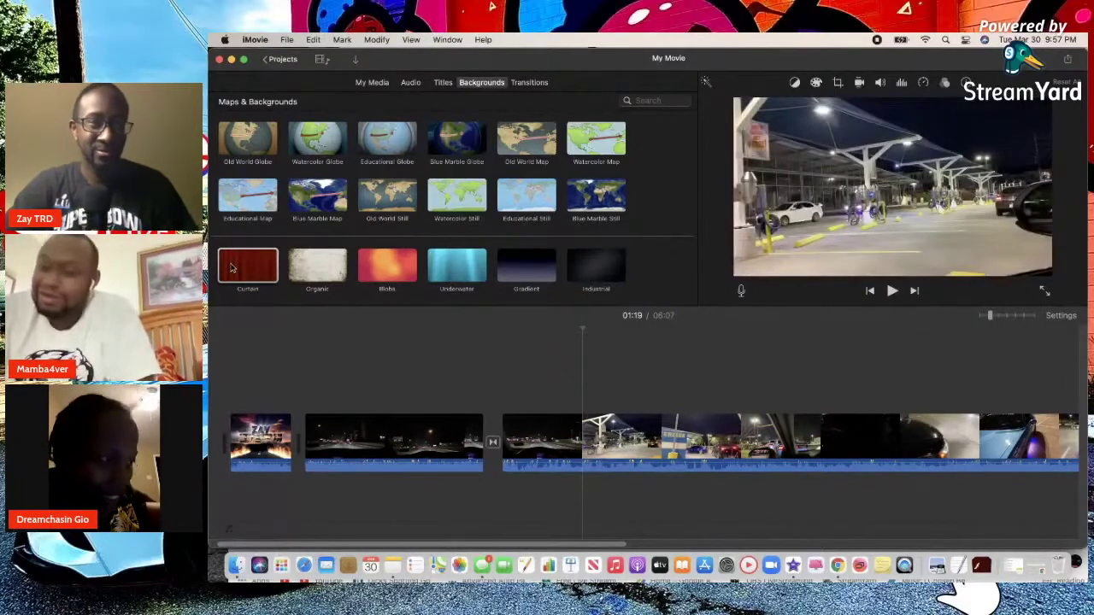
left_click(230, 269)
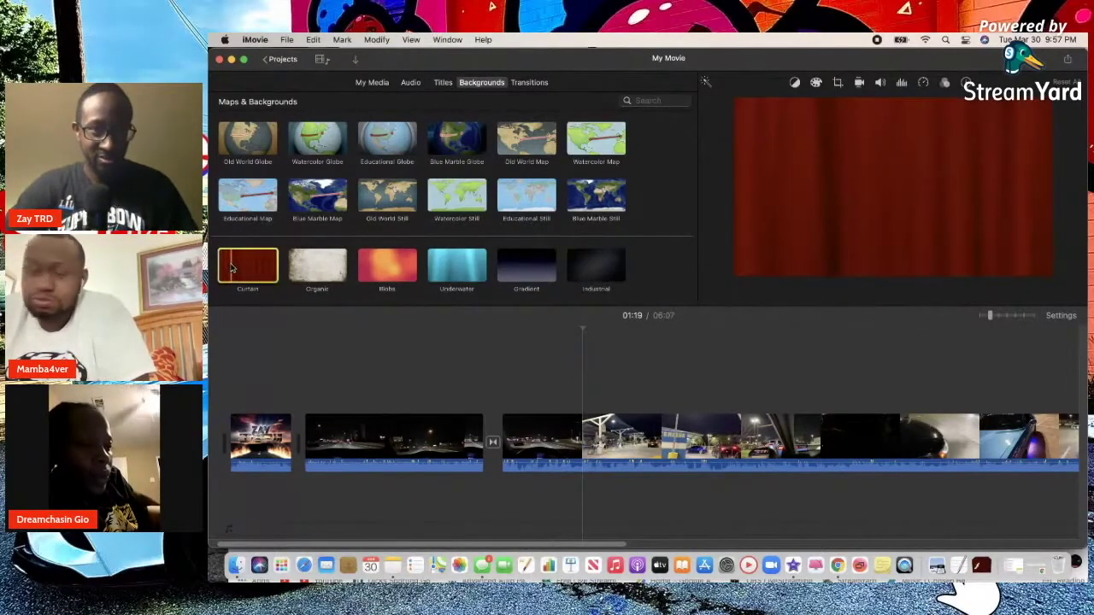
left_click_drag(230, 268, 531, 389)
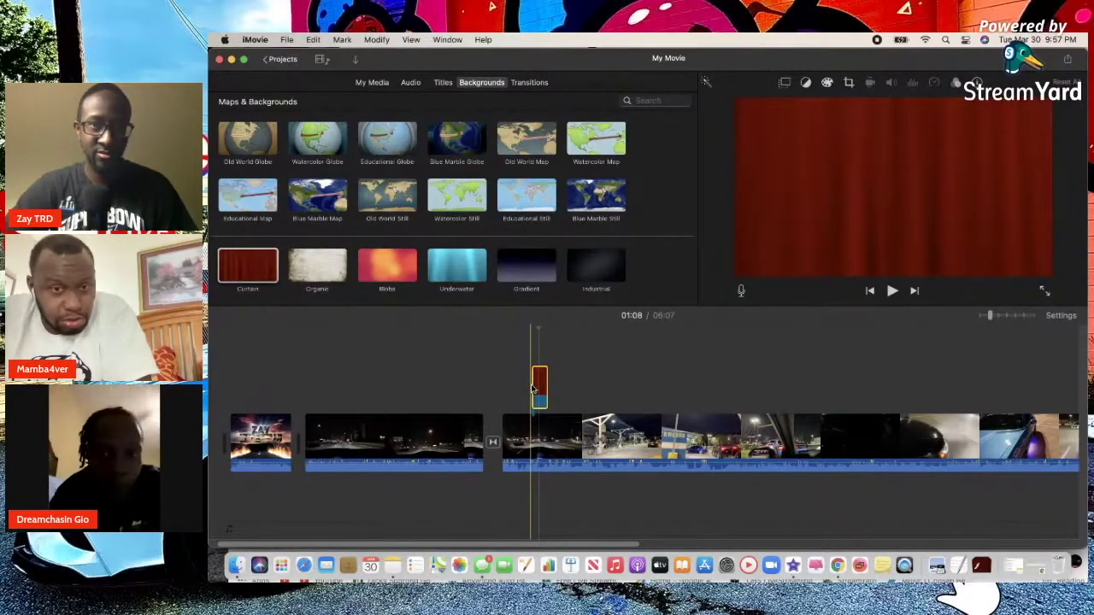
Preview the Curtain overlay by playing the timeline from 01:03, and delete it.
left_click(516, 398)
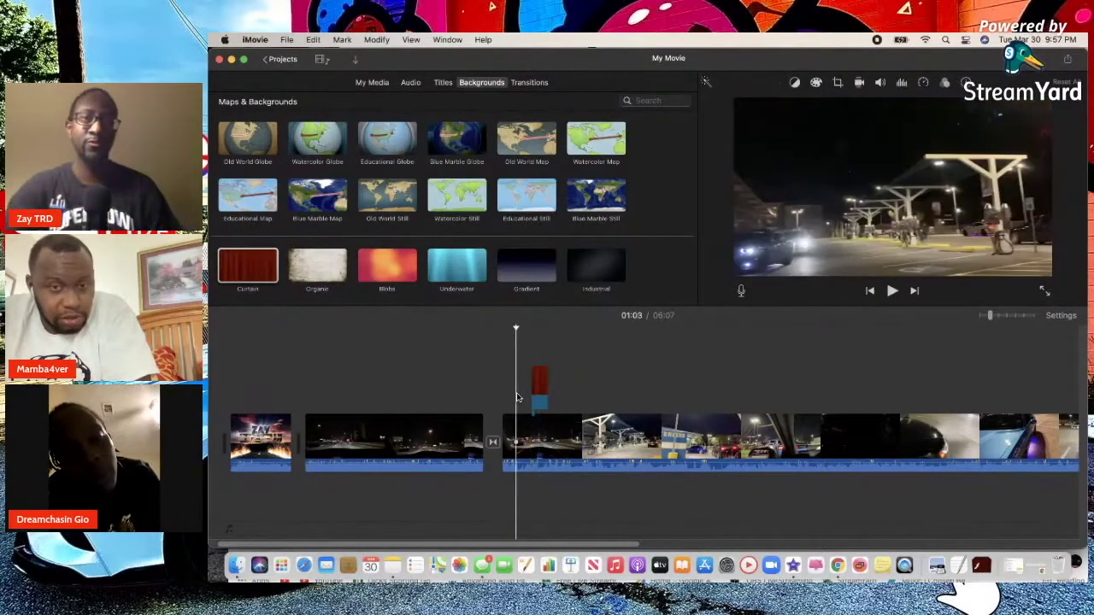
key("space")
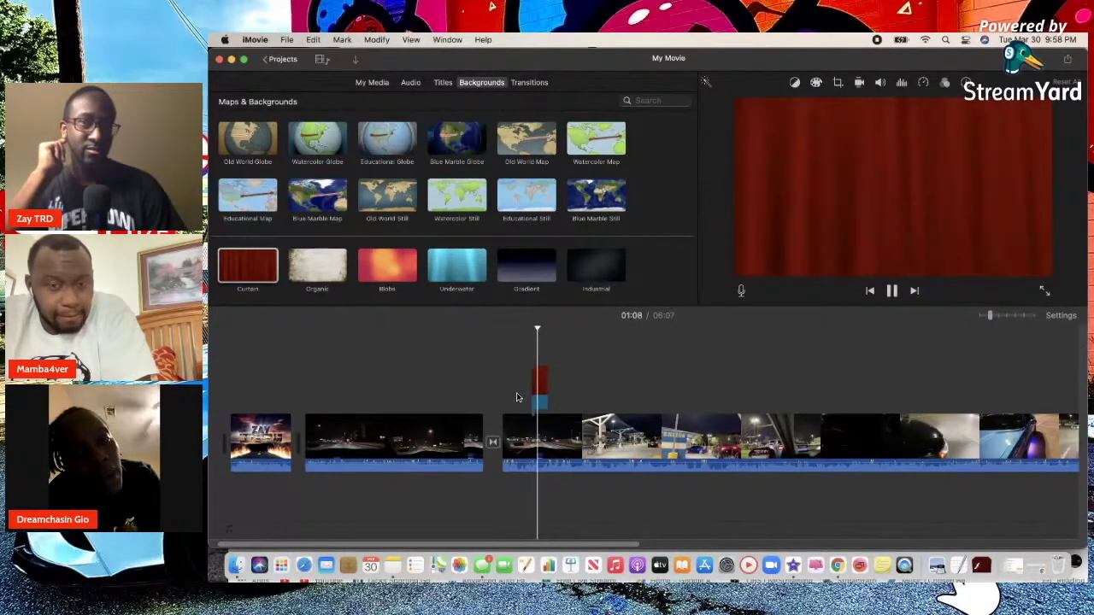
left_click(533, 395)
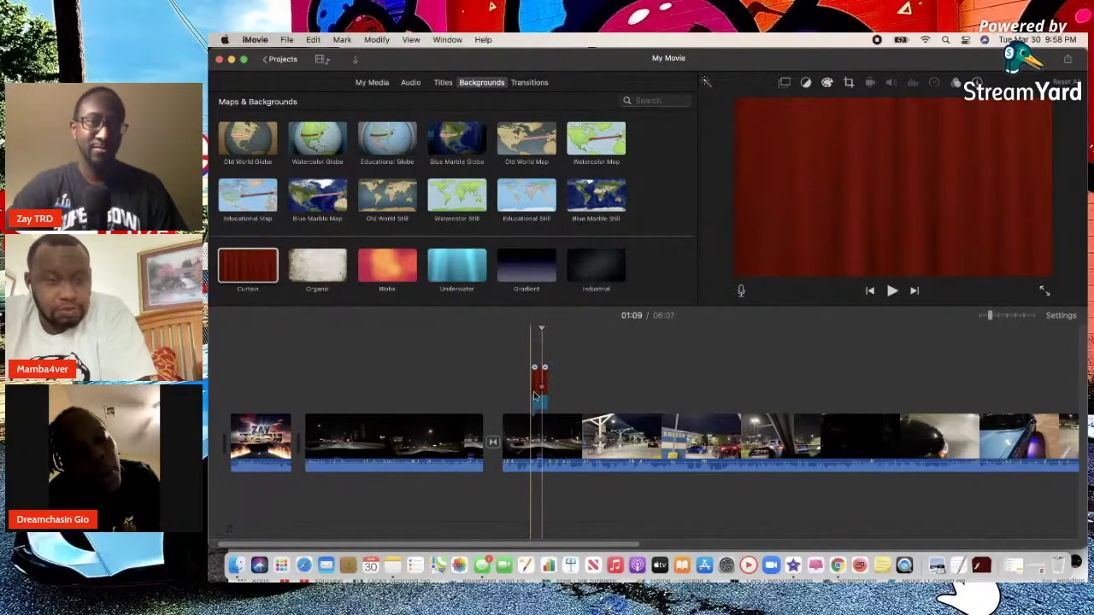
right_click(538, 396)
left_click(547, 396)
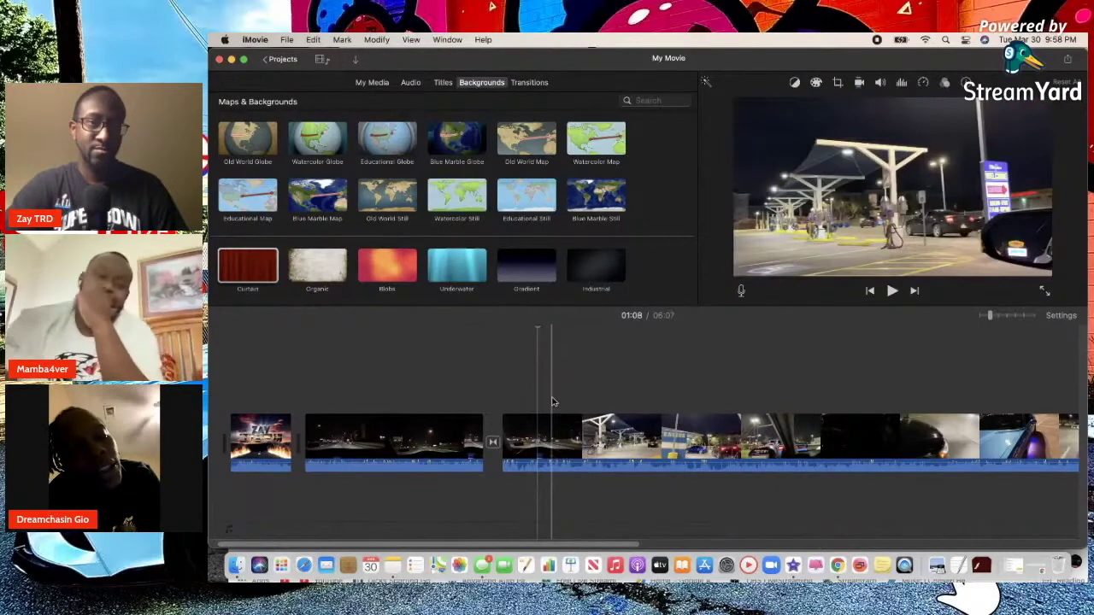
Look through the full collection of maps and backgrounds down to the solid colours.
key("XF86AudioRaiseVolume")
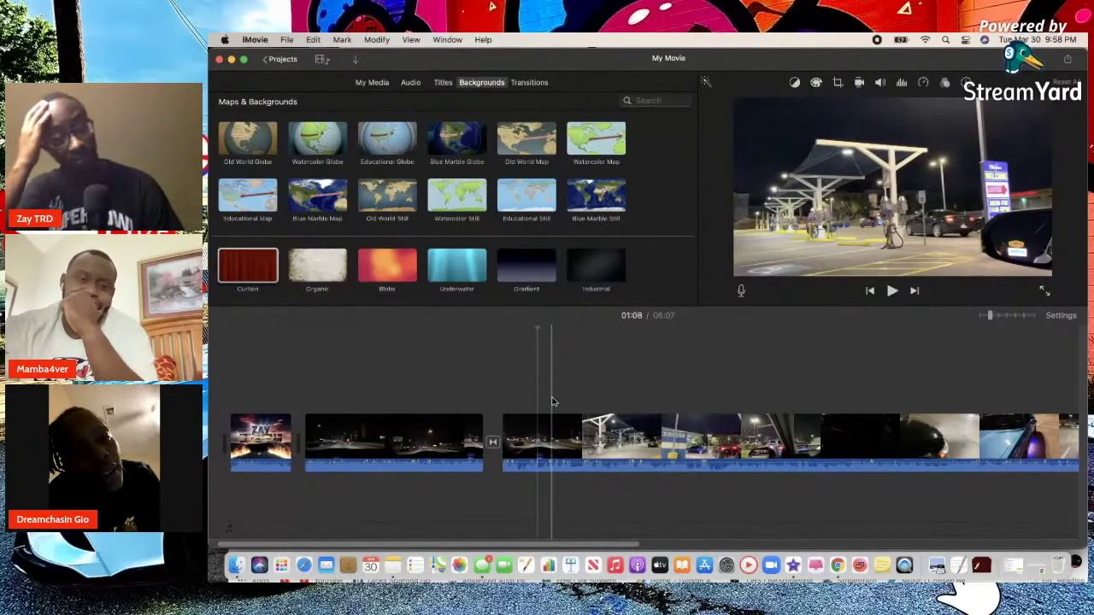
scroll(508, 263, "down", 3)
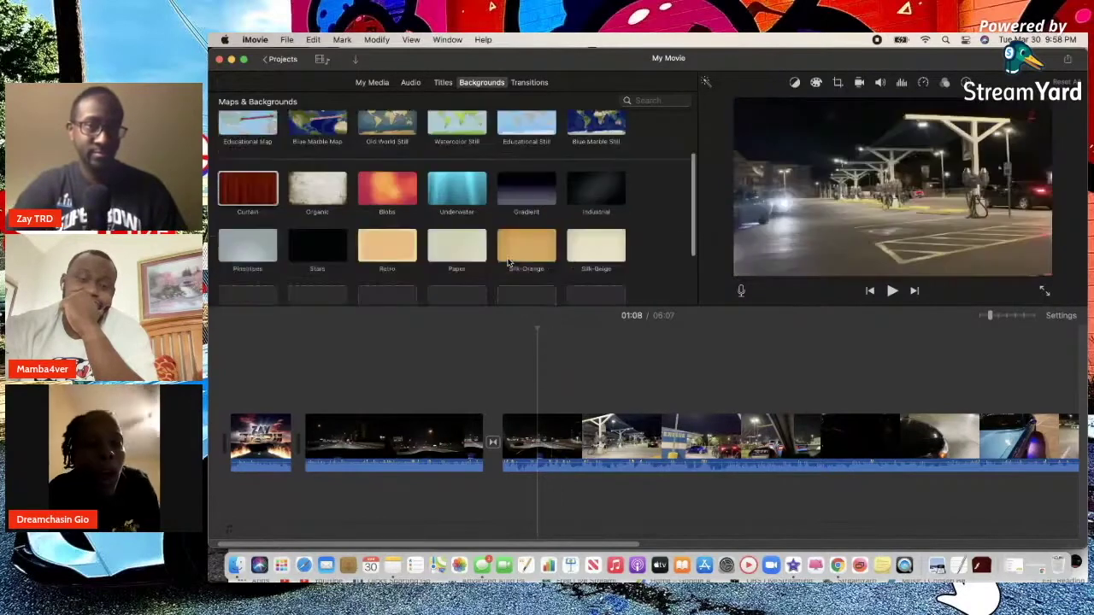
scroll(508, 264, "down", 4)
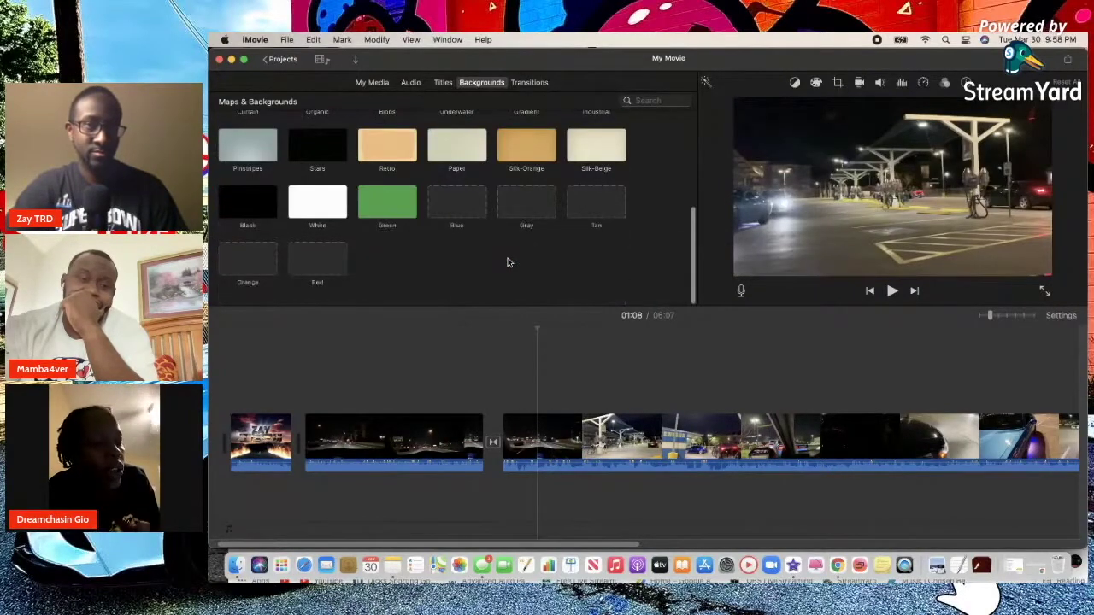
scroll(506, 262, "up", 7)
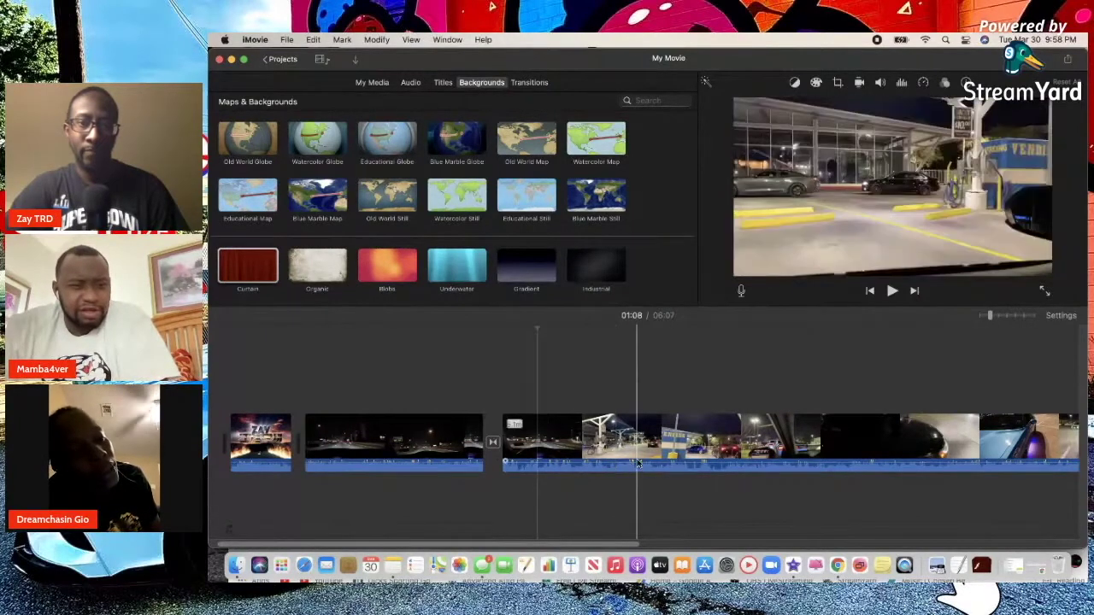
Lower the parking lot clip's audio level all the way down and check the clip through to its end.
left_click_drag(639, 462, 644, 476)
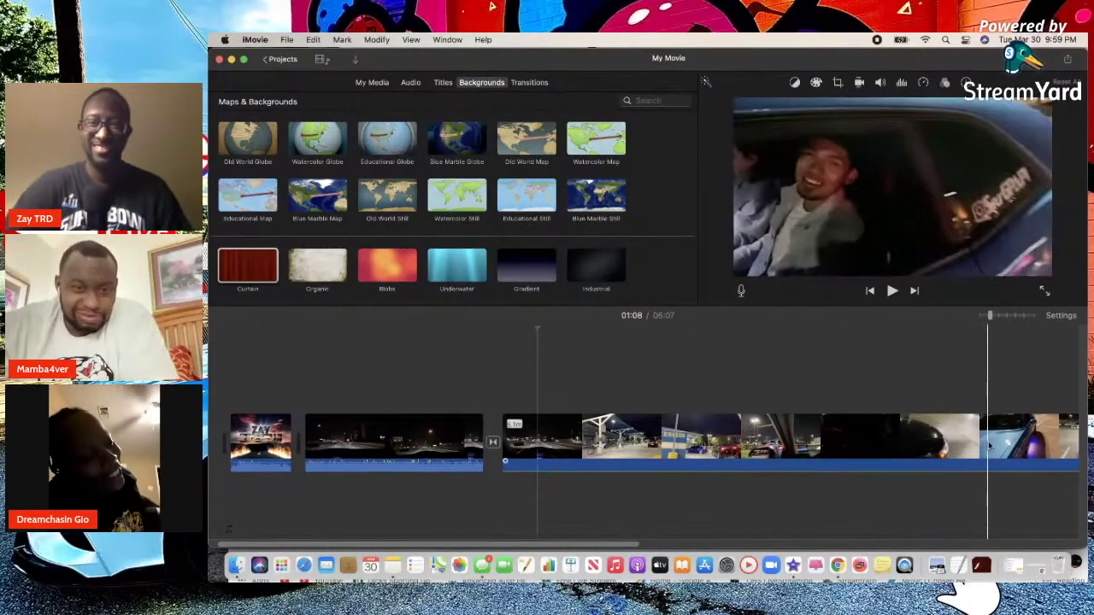
scroll(996, 445, "right", 2)
scroll(1002, 445, "right", 15)
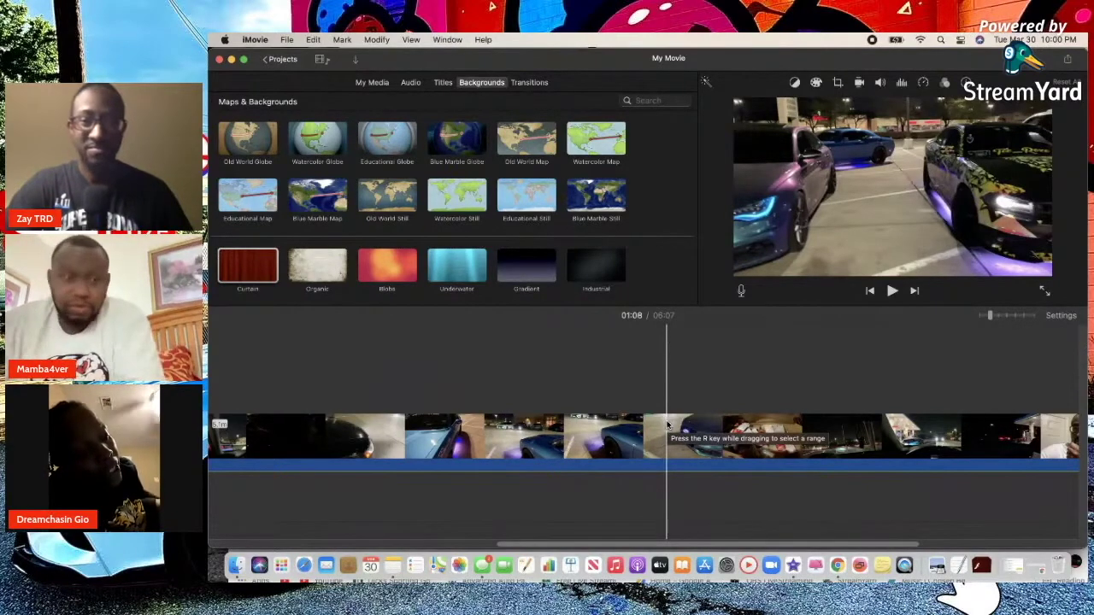
scroll(863, 419, "right", 5)
scroll(863, 419, "left", 10)
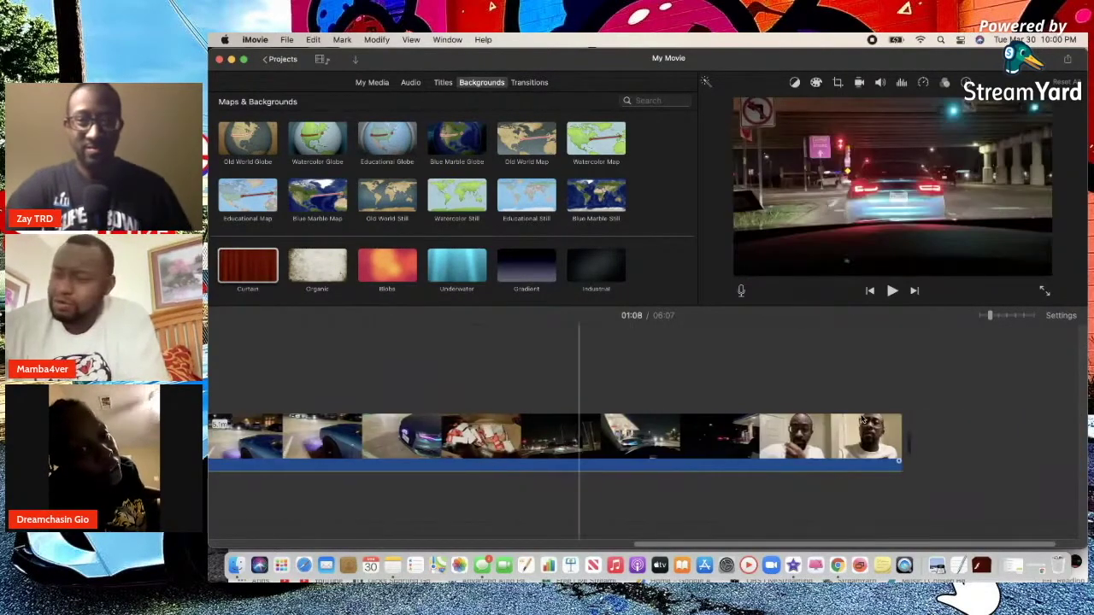
scroll(863, 418, "left", 6)
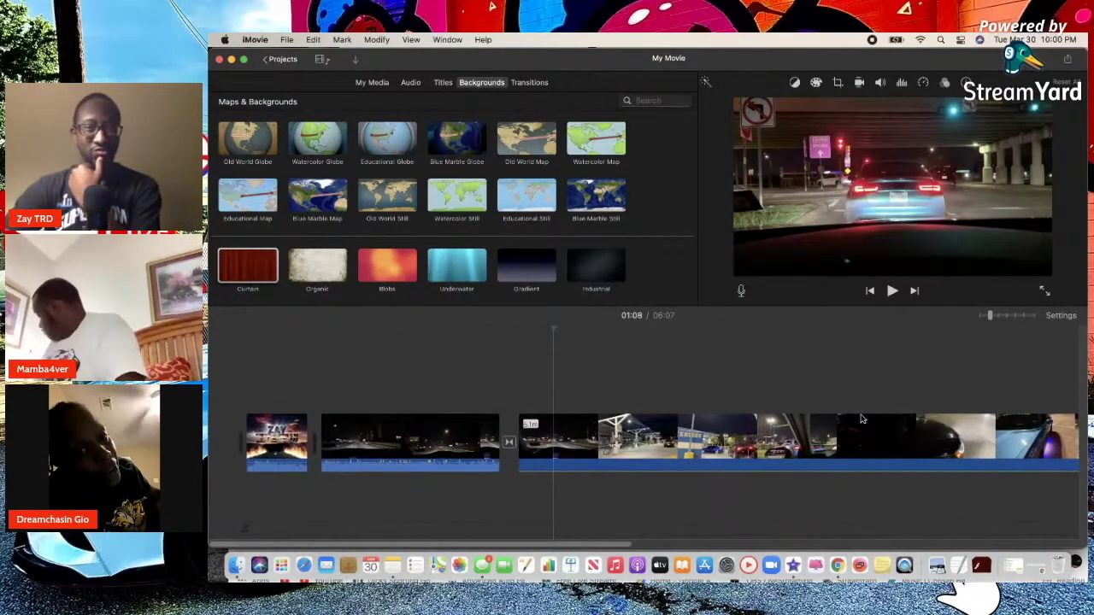
Import the image Outro5.JPG from the Desktop into the project media.
left_click(373, 83)
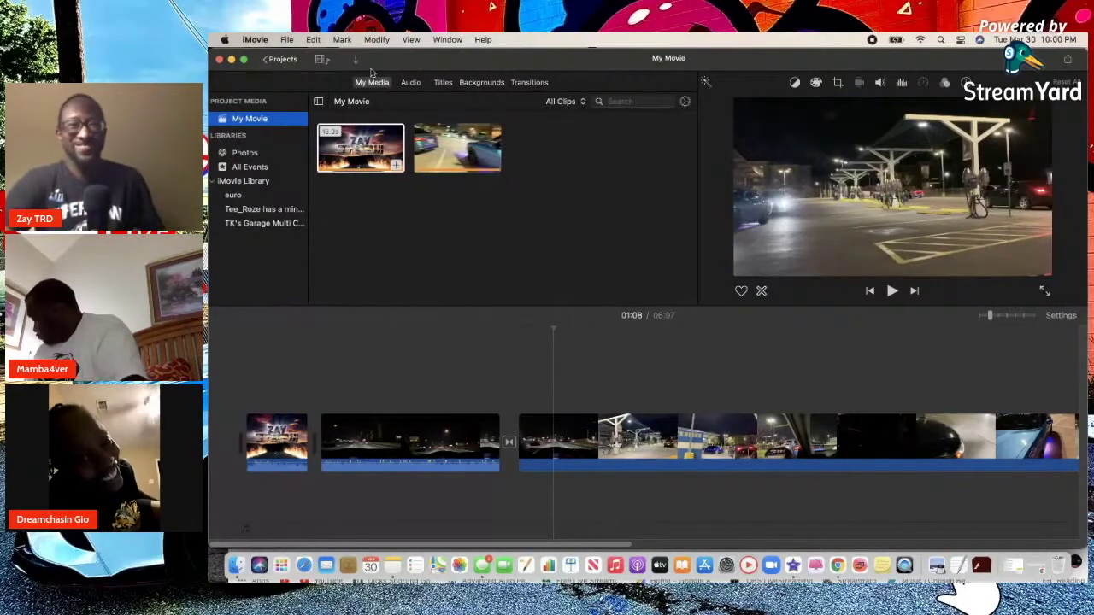
left_click(356, 60)
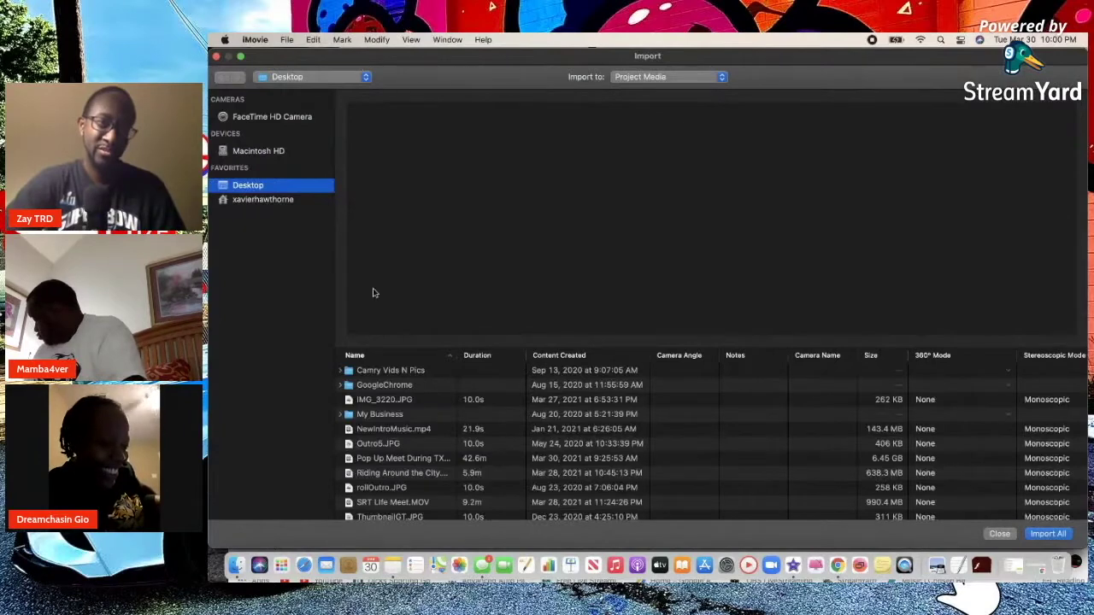
left_click(377, 444)
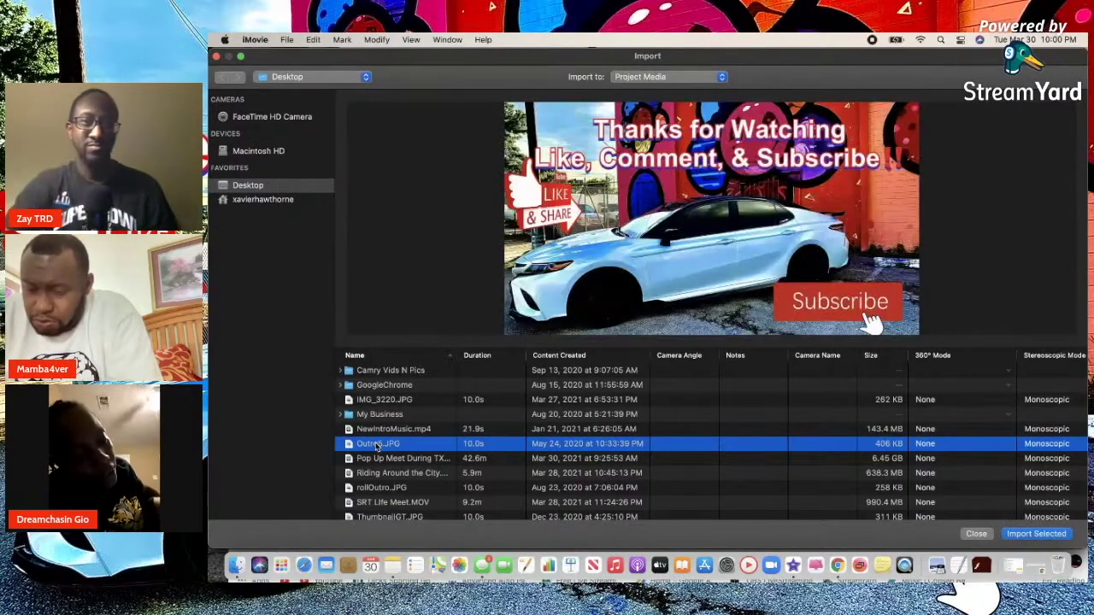
left_click(1025, 534)
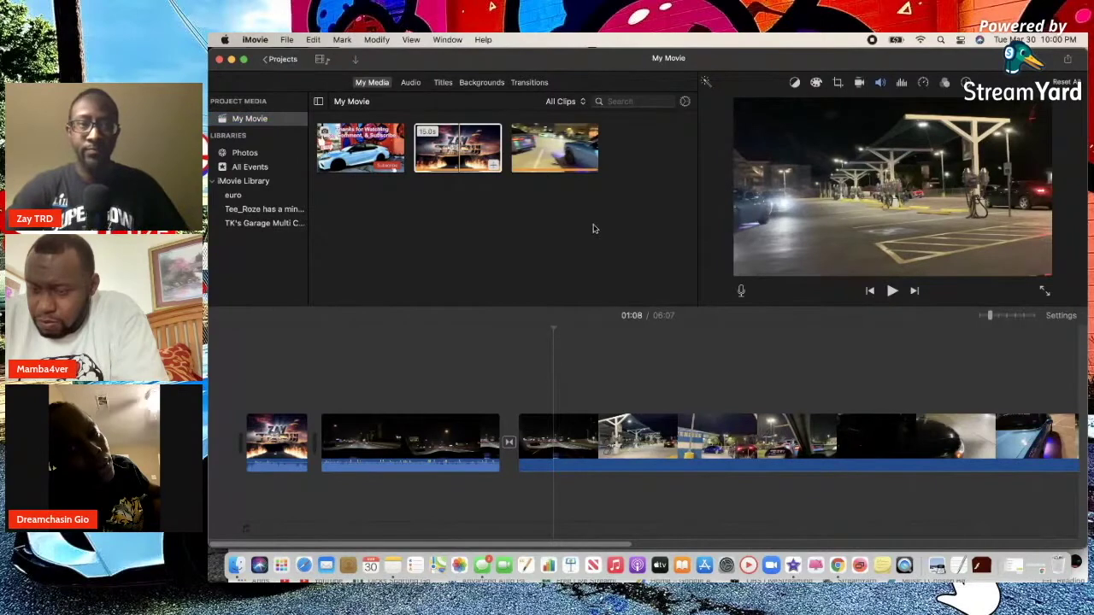
Place the outro image with the white car after the last clip at the end of the timeline.
scroll(763, 437, "right", 5)
scroll(763, 437, "right", 5)
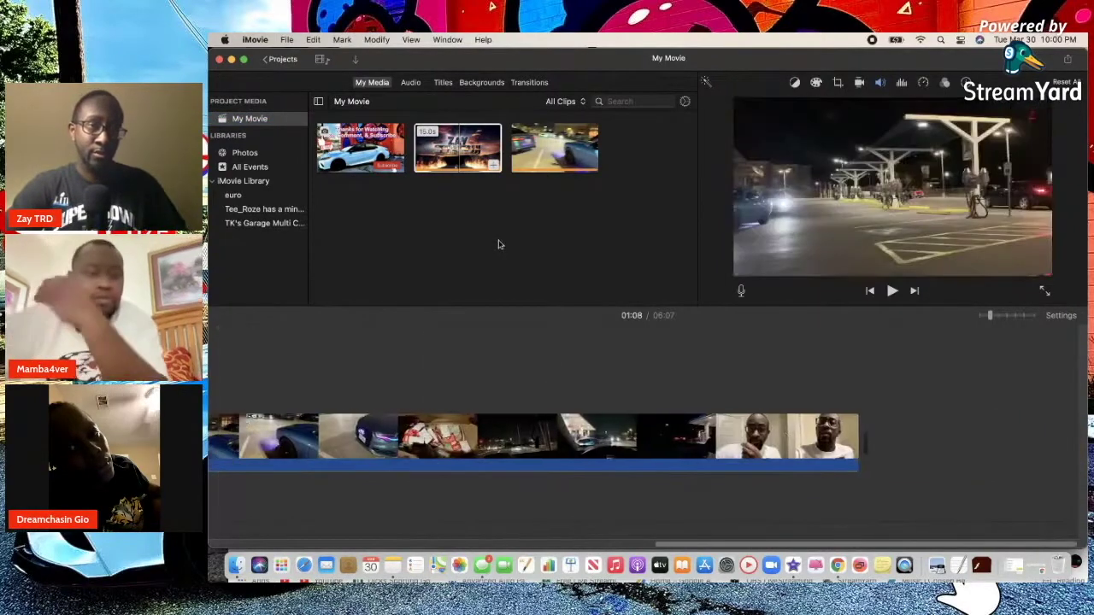
left_click_drag(361, 147, 892, 440)
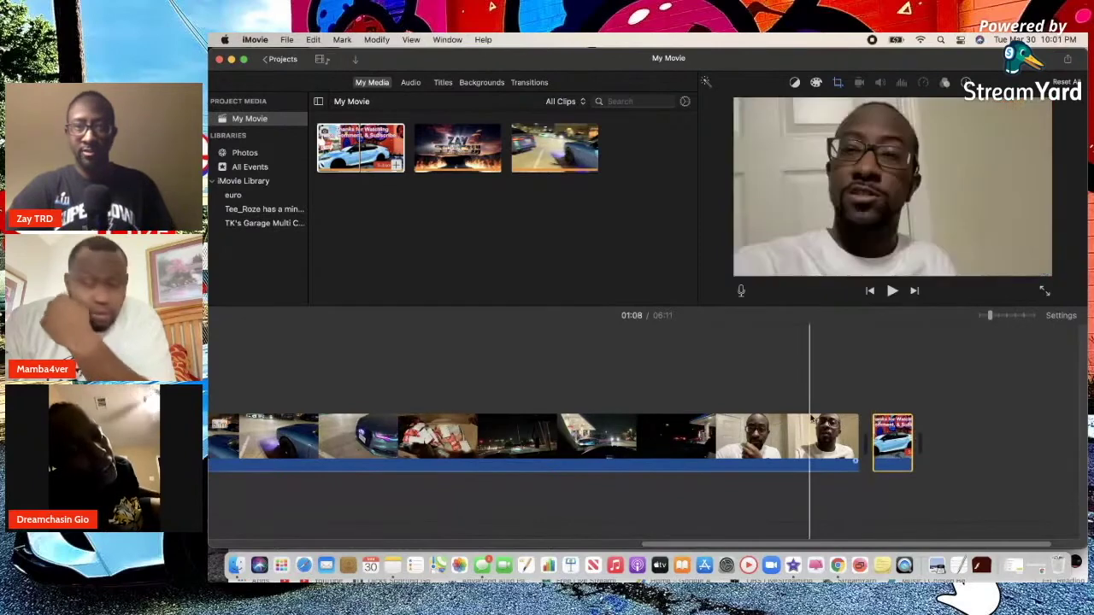
Split the long parking lot clip at 01:38.
scroll(655, 423, "left", 3)
scroll(655, 424, "left", 5)
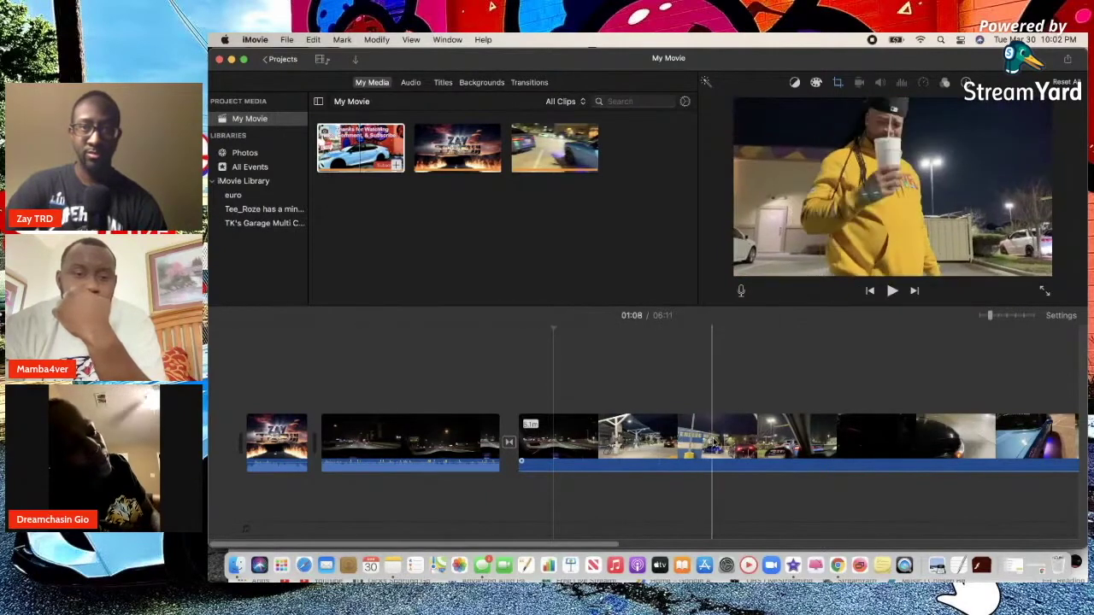
left_click(678, 440)
right_click(680, 440)
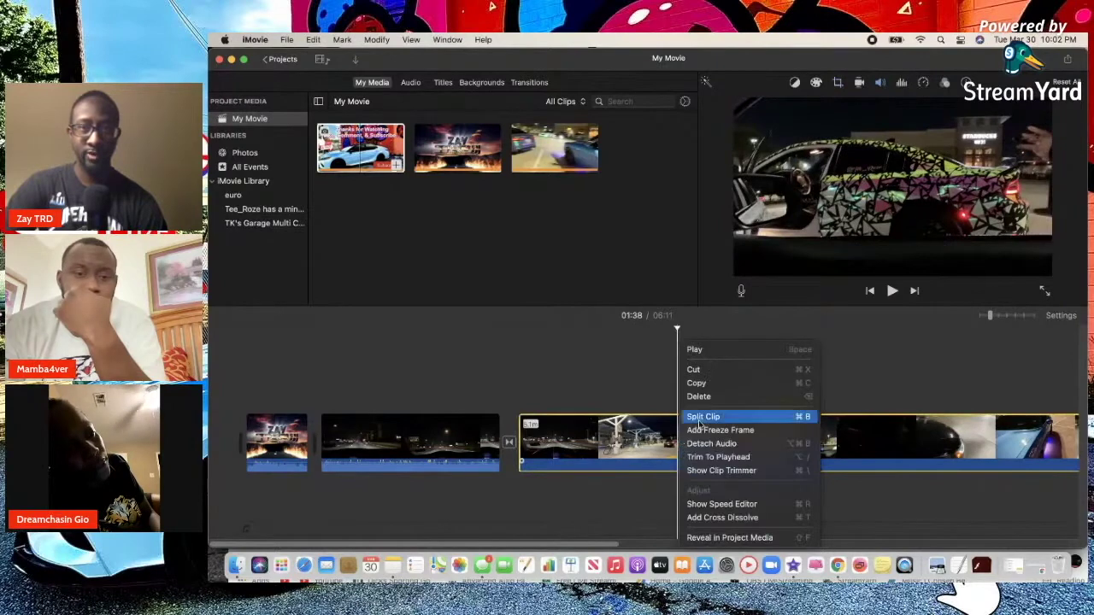
left_click(699, 419)
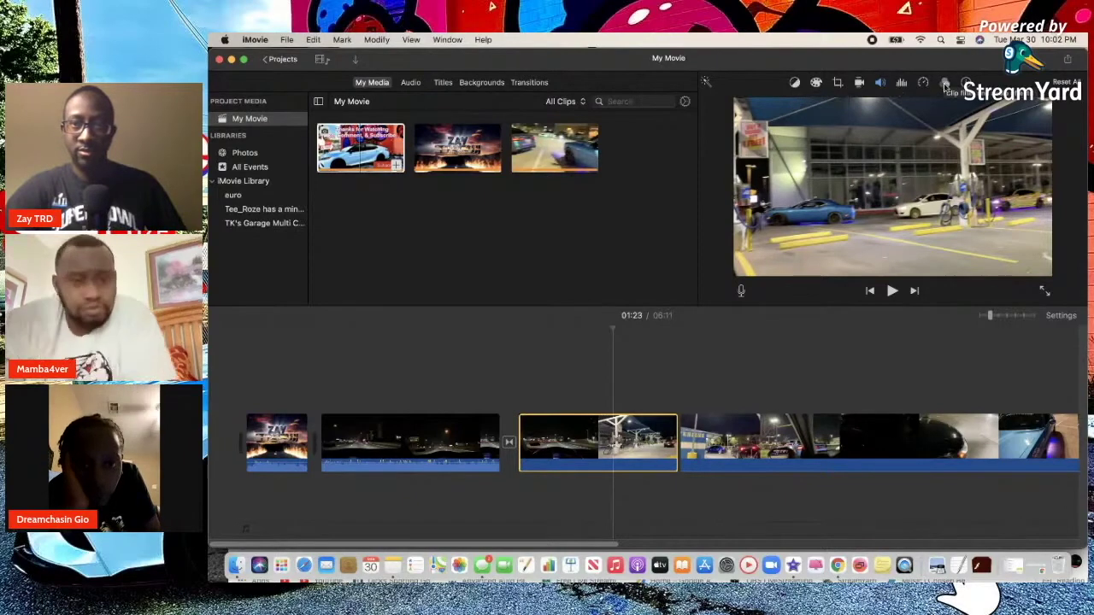
Try the Flipped filter on the parking lot segment before the split, and set its clip filter back to None.
left_click(945, 83)
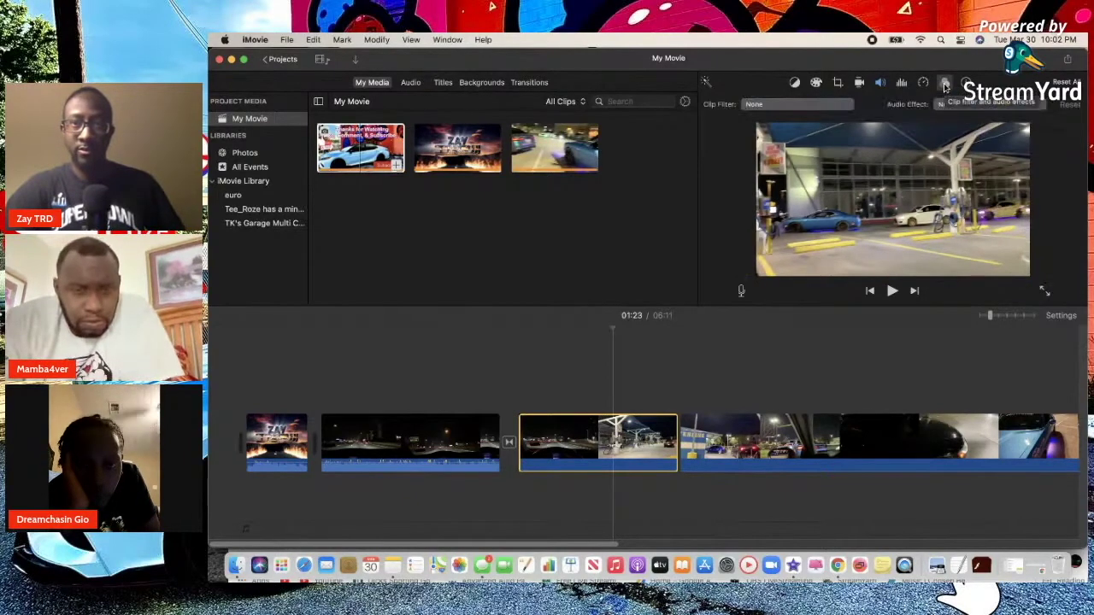
left_click(823, 109)
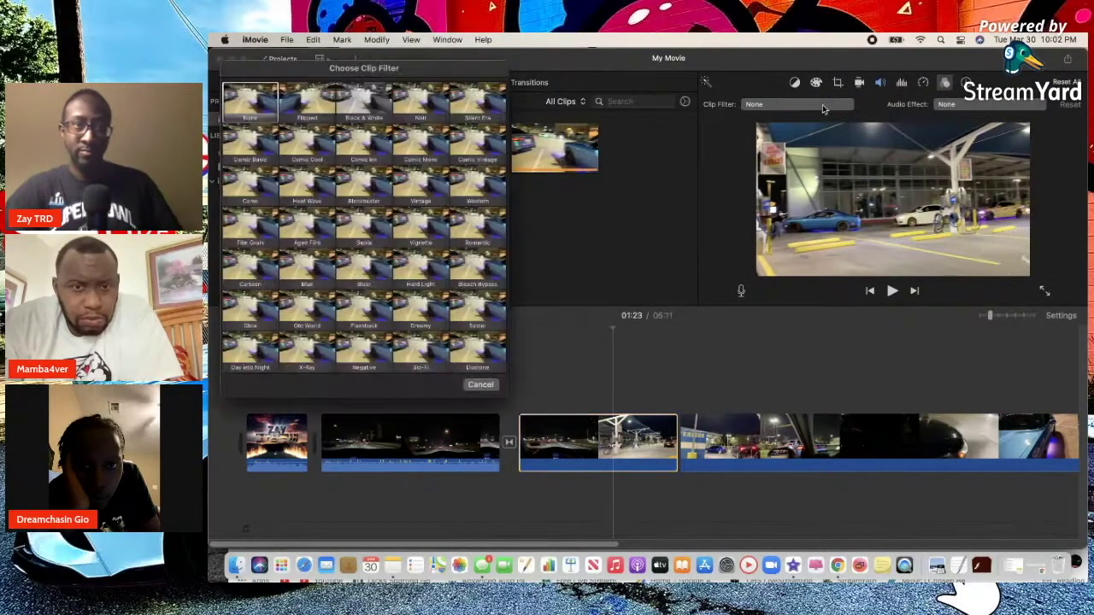
left_click(321, 103)
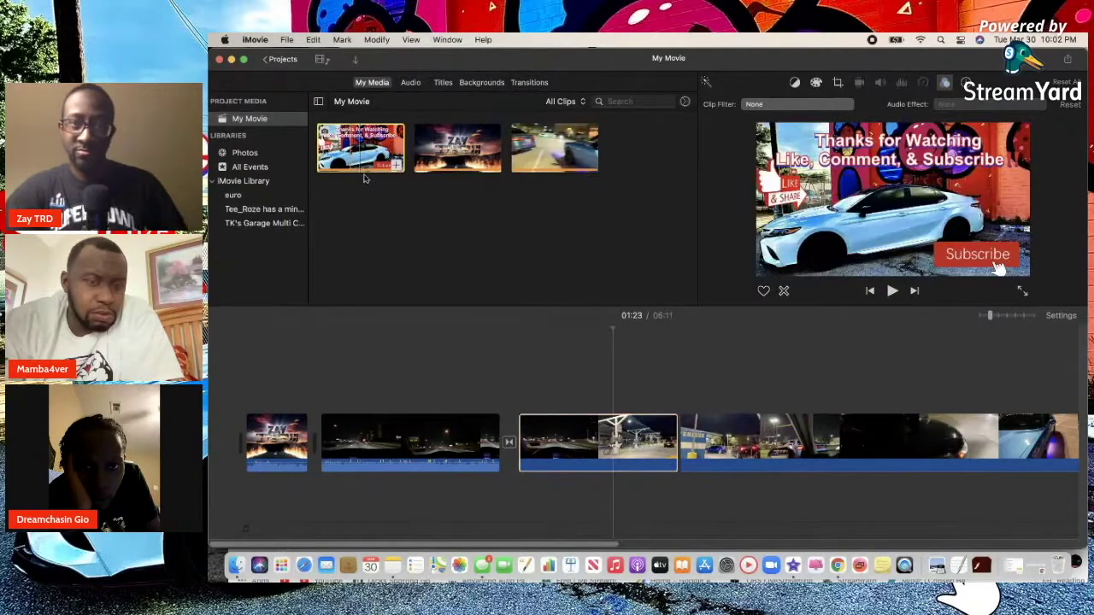
left_click(612, 440)
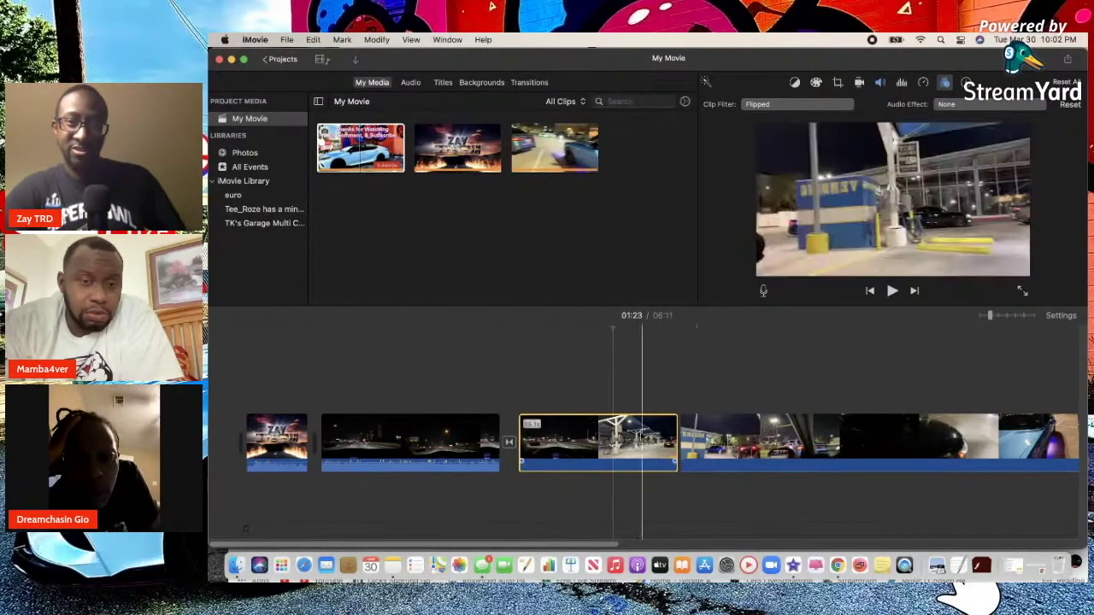
left_click(799, 104)
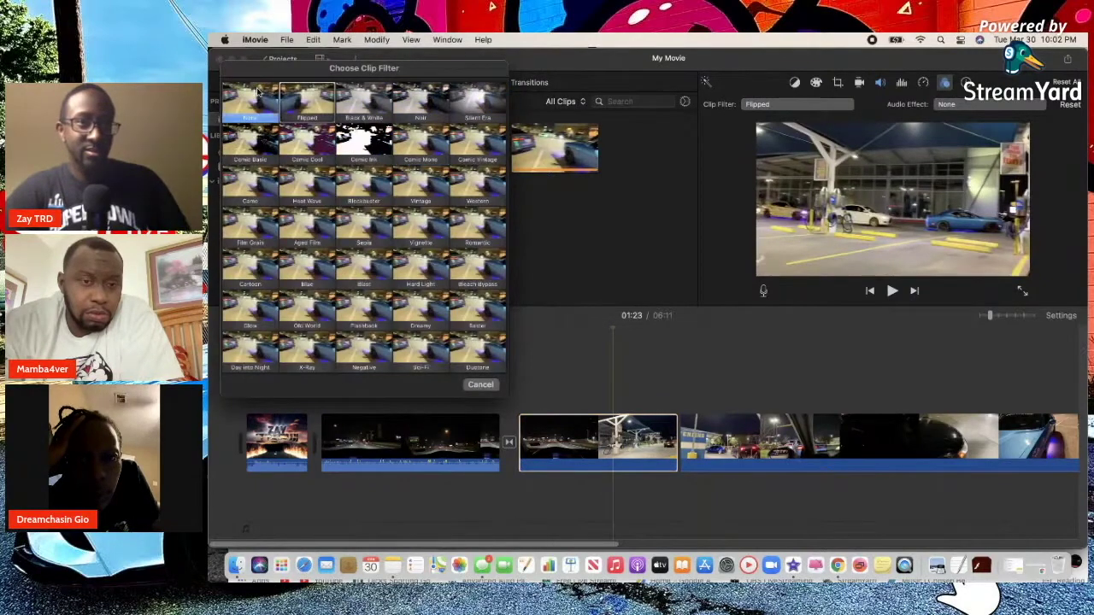
left_click(259, 92)
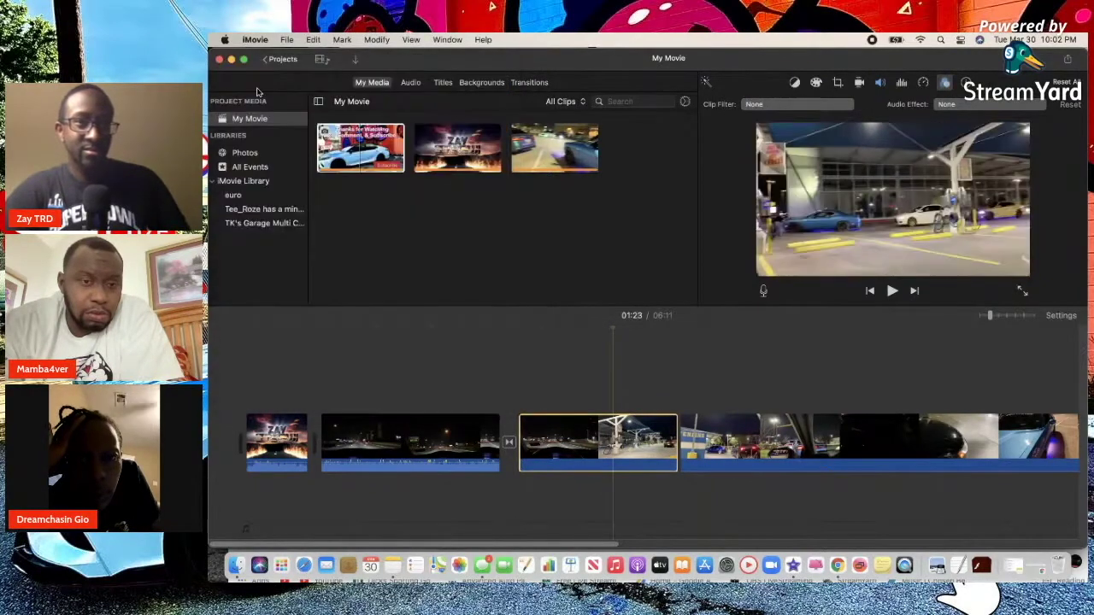
Show the color balance options for the parking lot segment and check its picture at 01:09 and 01:20.
left_click(794, 83)
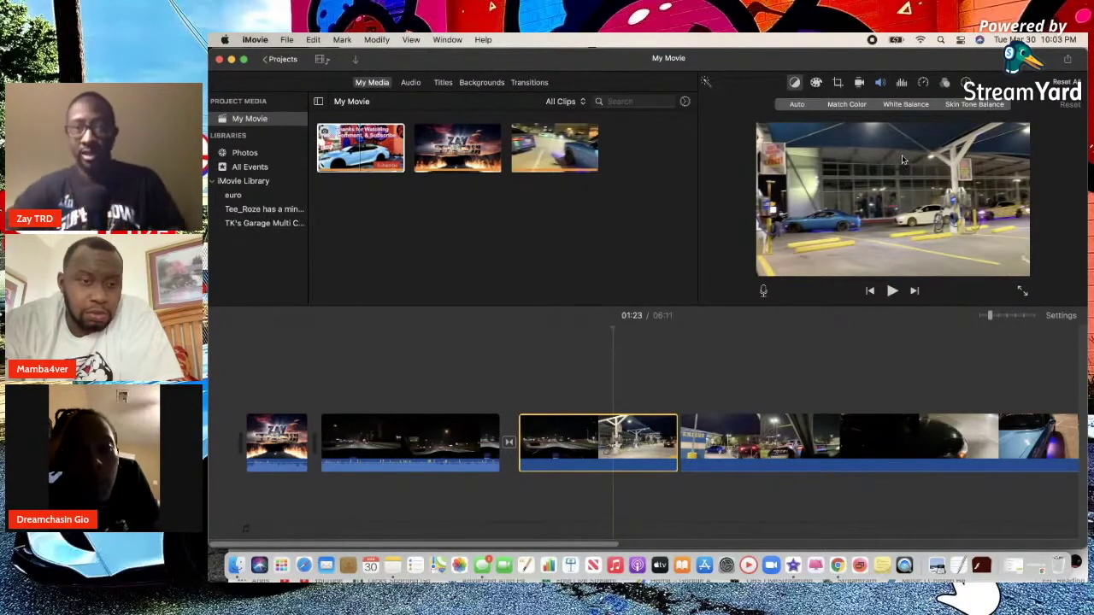
left_click(557, 453)
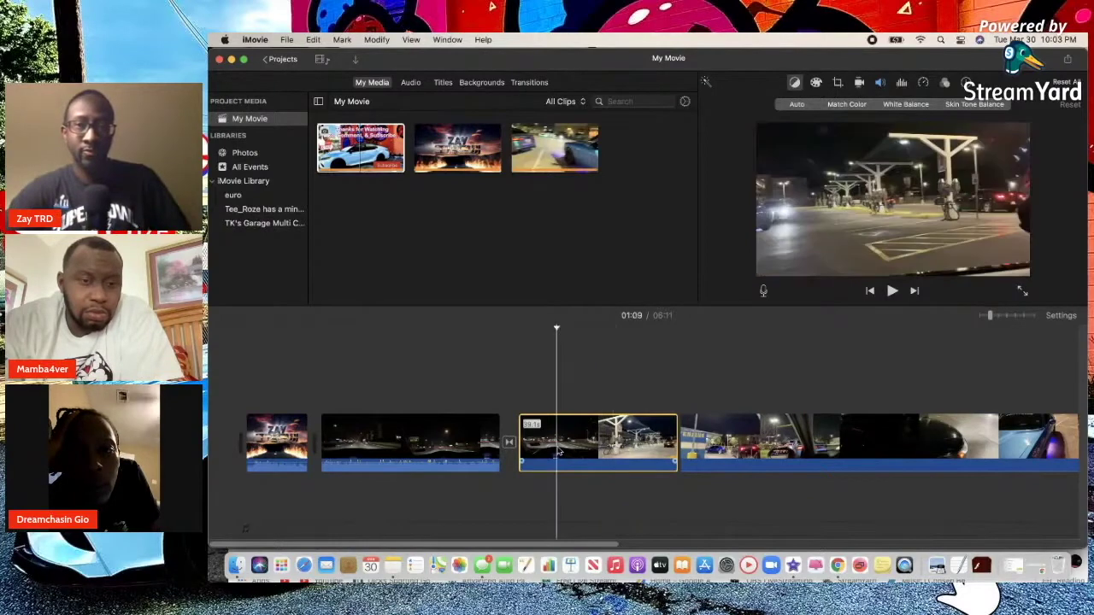
left_click(601, 445)
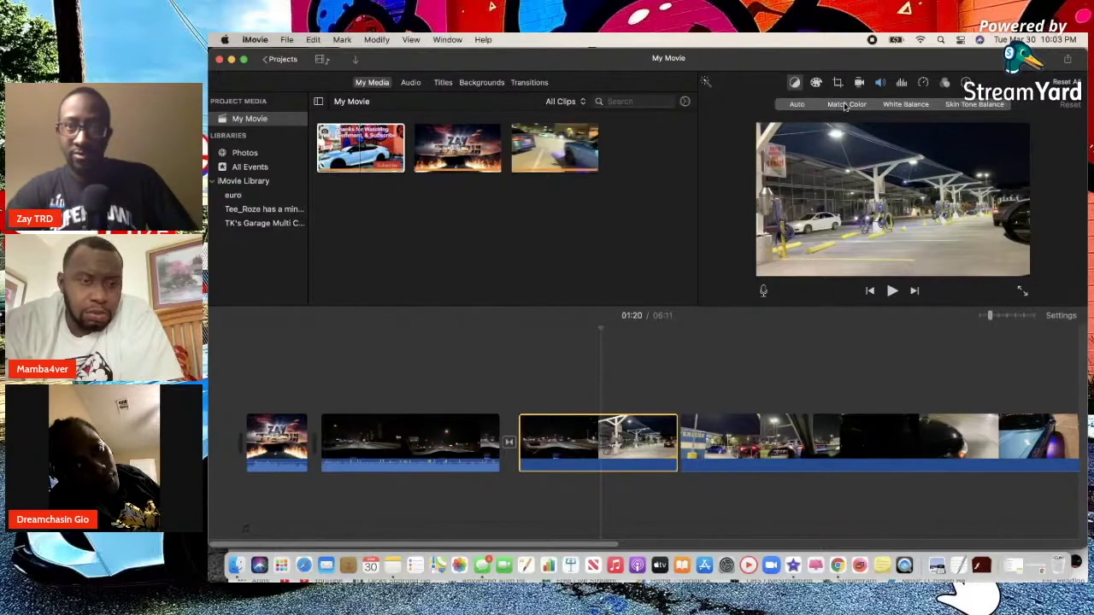
Try the Duotone filter on the parking lot segment, preview it, and set the clip filter back to None.
left_click(945, 83)
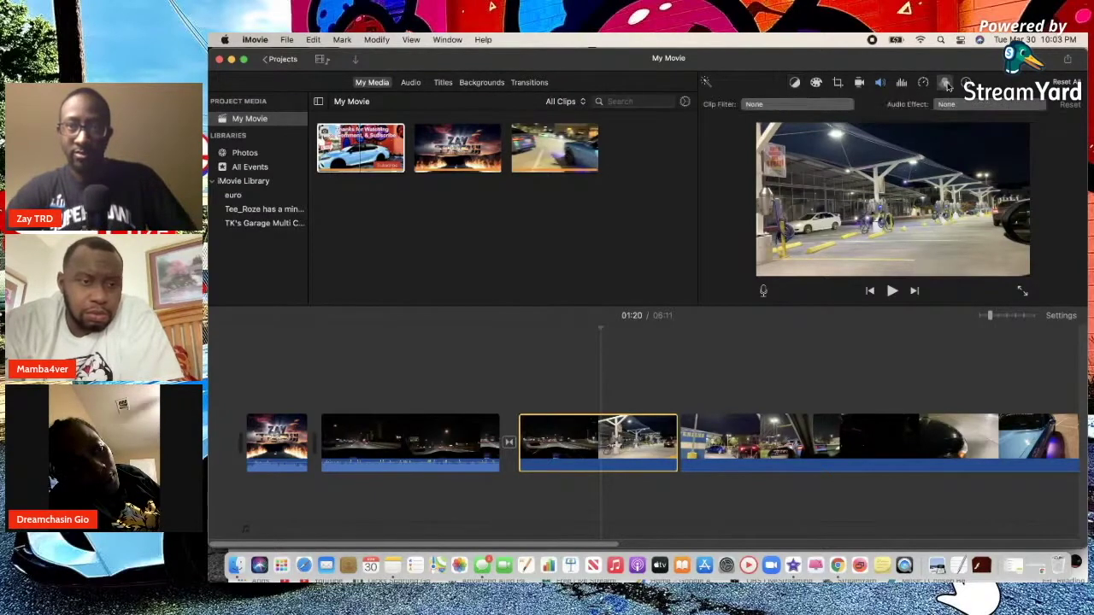
left_click(822, 106)
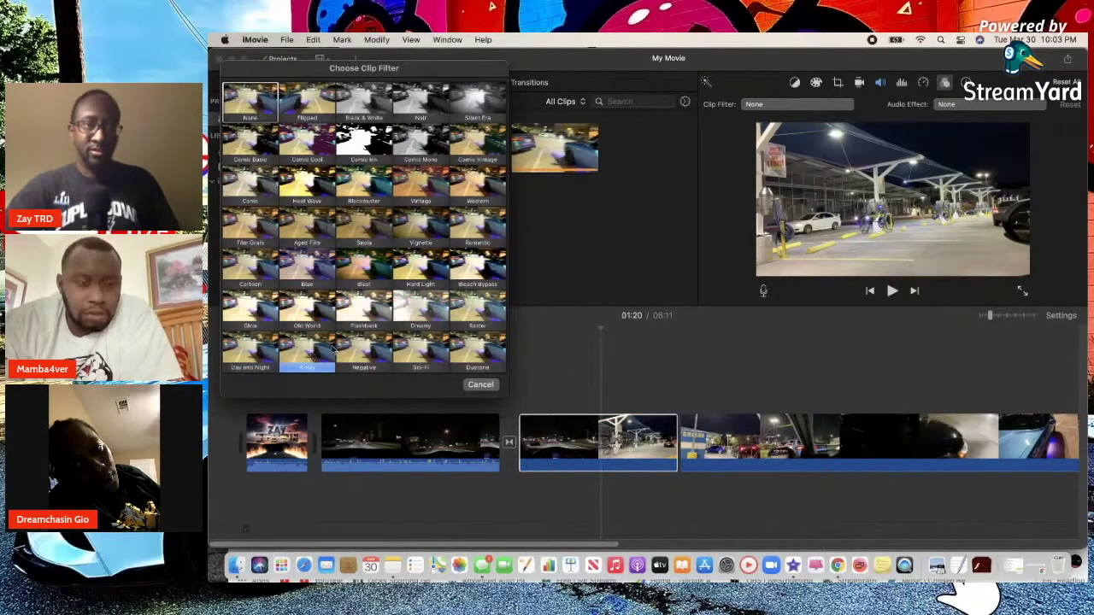
left_click(485, 344)
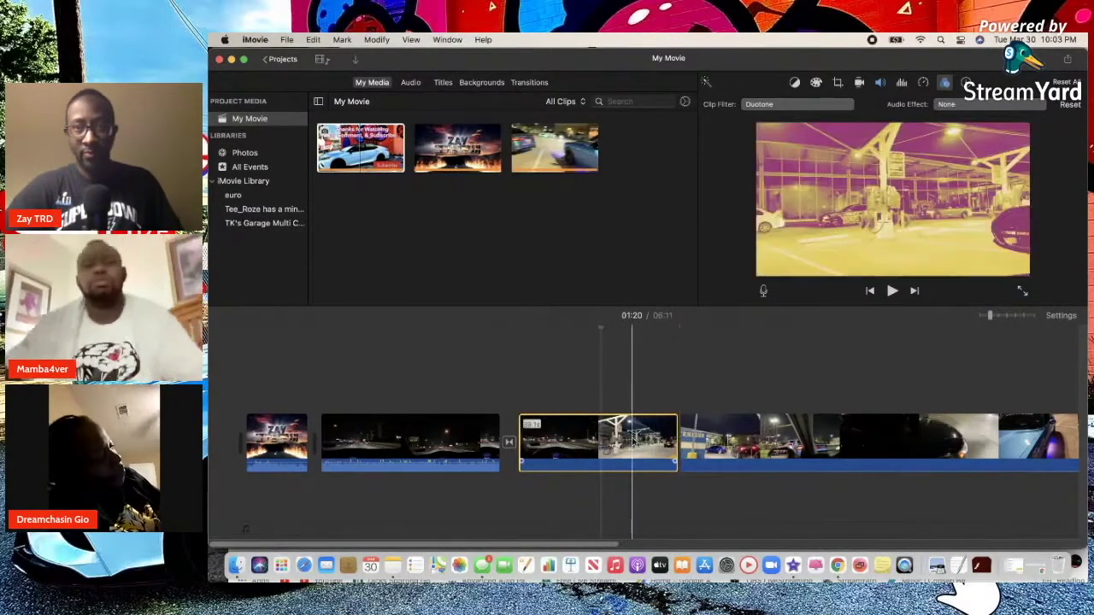
scroll(621, 439, "right", 1)
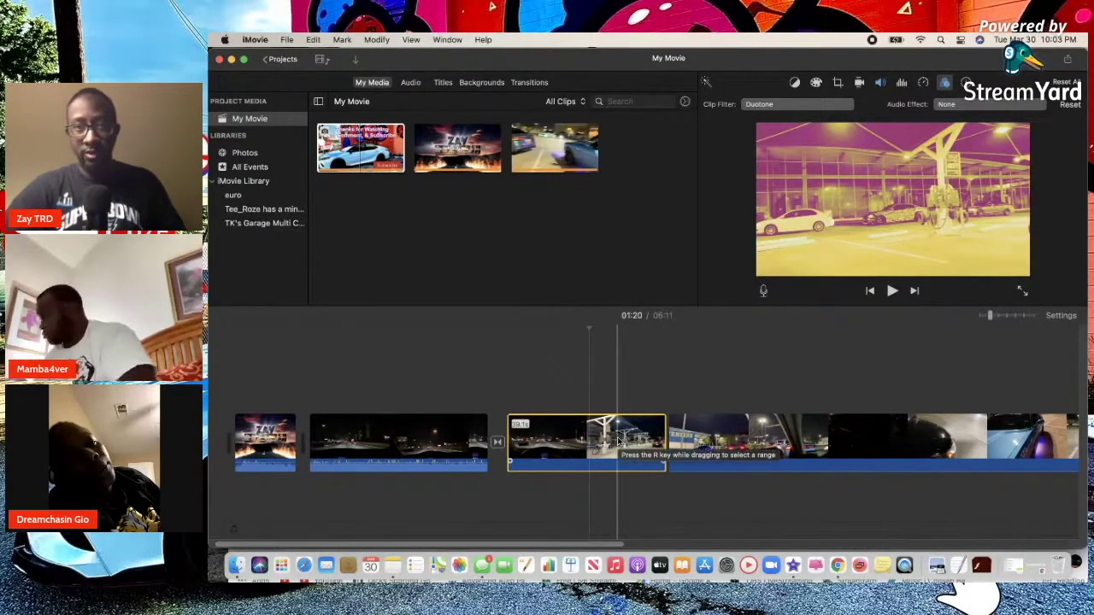
left_click(790, 104)
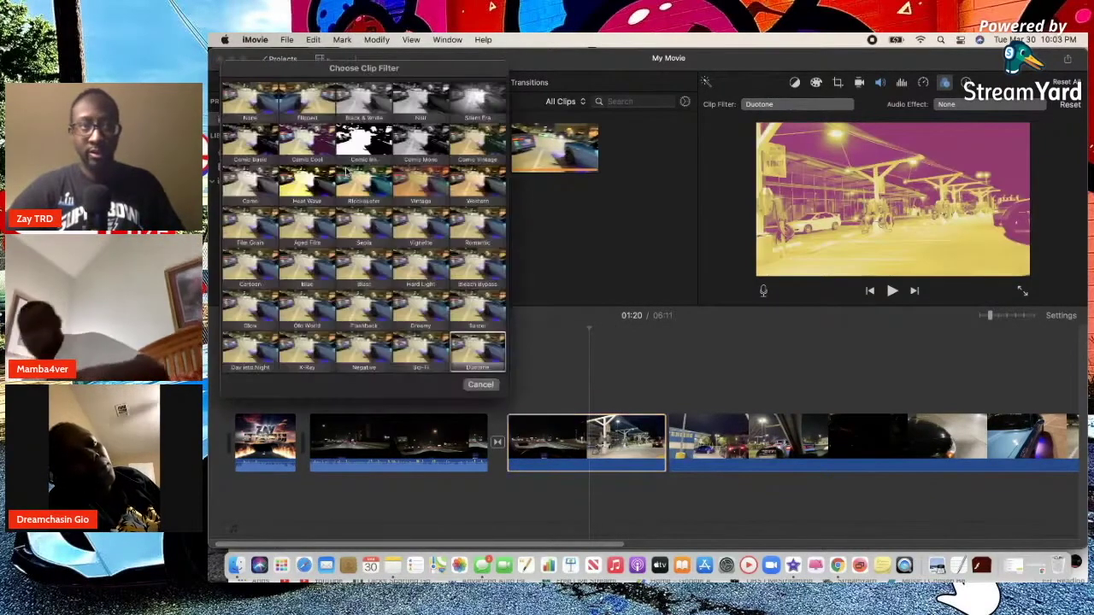
left_click(250, 101)
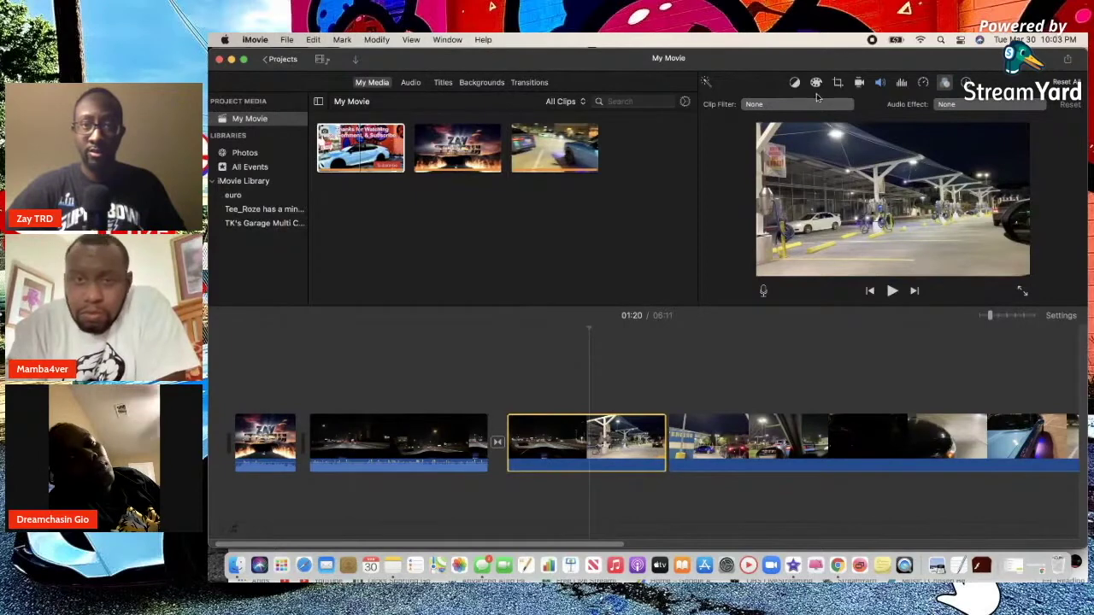
Apply automatic color balance to the parking lot segment, viewing it at 01:13.
left_click(564, 384)
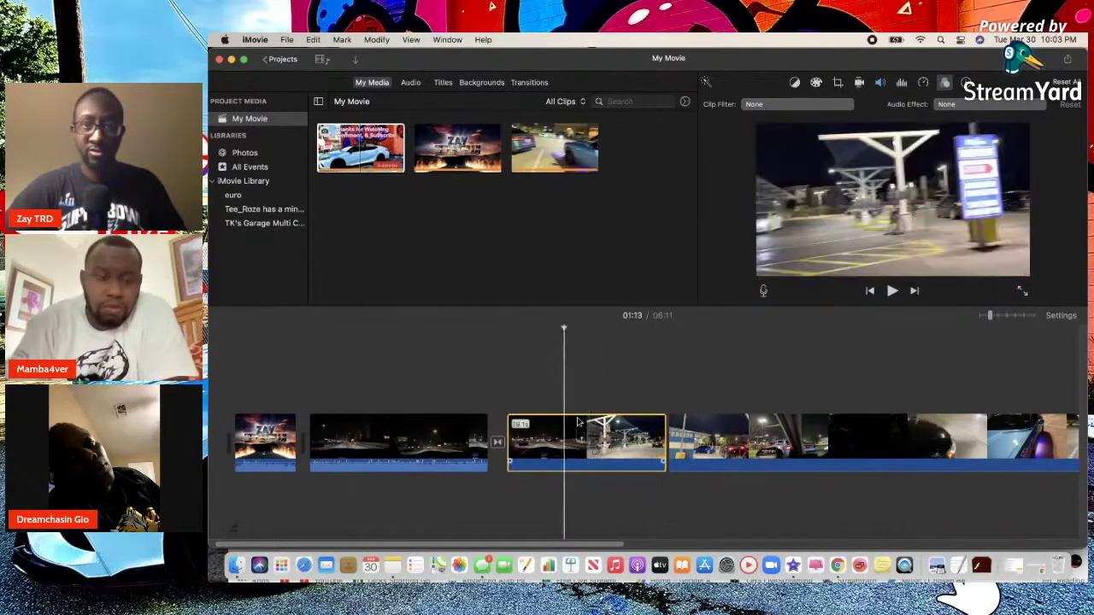
left_click(794, 83)
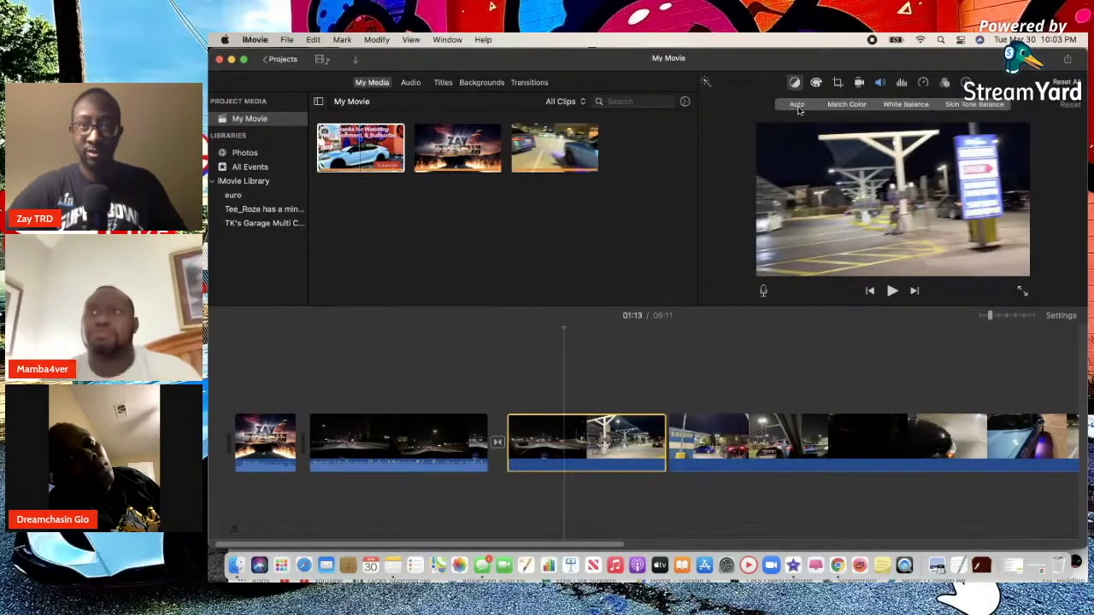
left_click(796, 106)
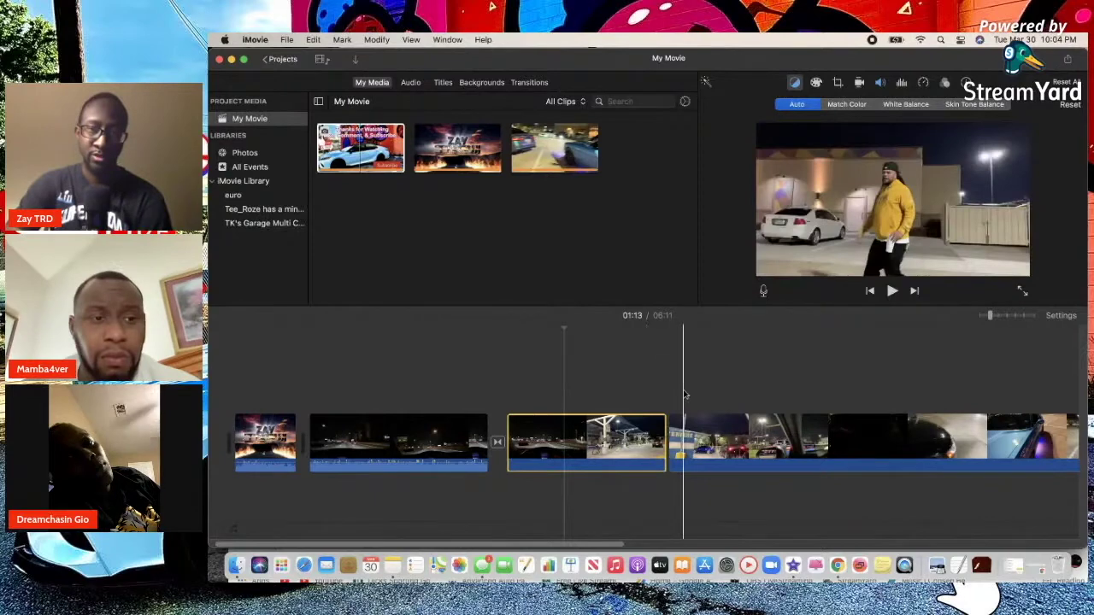
Select the clip after the split at 01:40 and look through the full collection of title styles, previewing Pixie Dust.
left_click(675, 440)
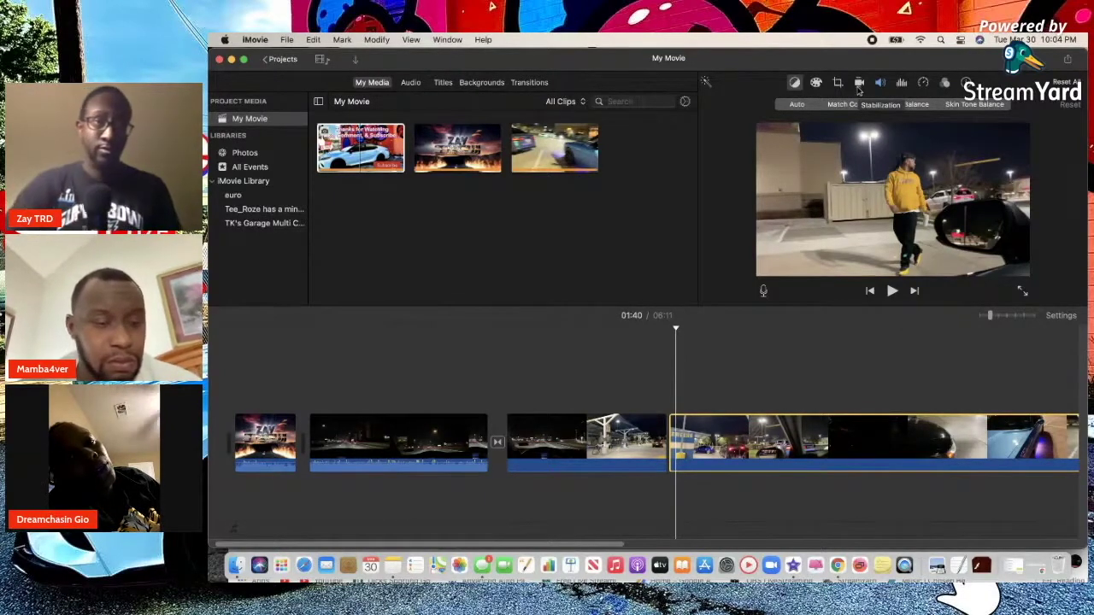
left_click(443, 83)
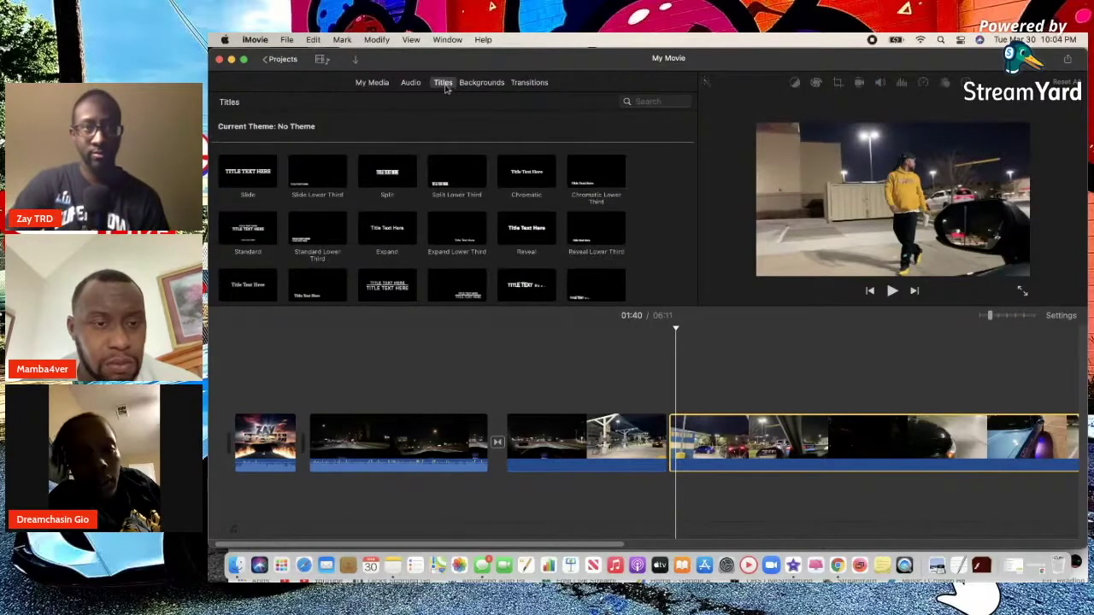
scroll(440, 233, "down", 3)
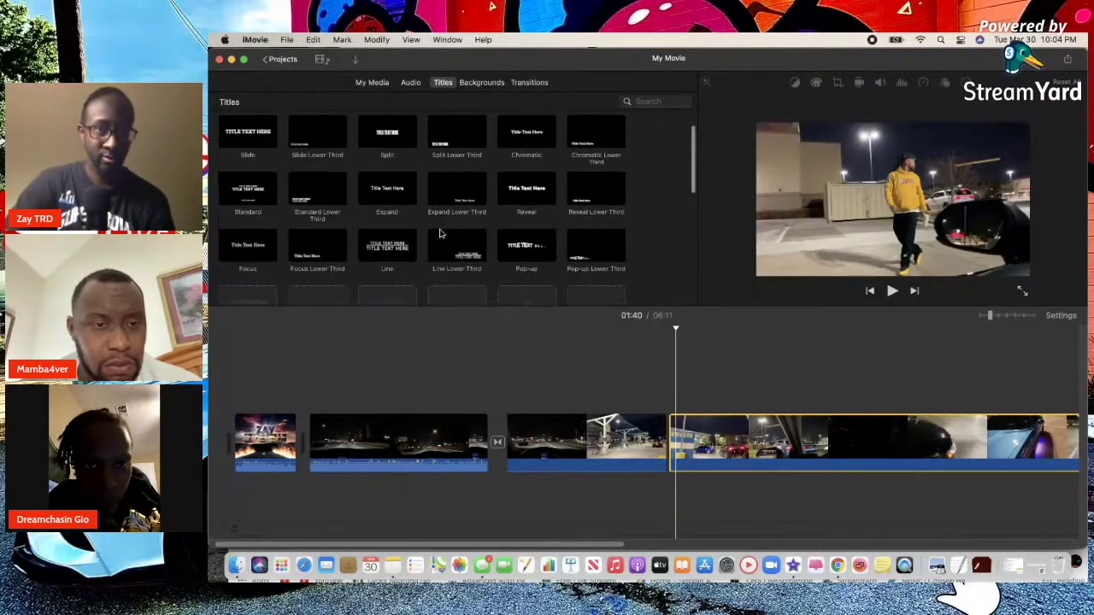
scroll(440, 234, "down", 3)
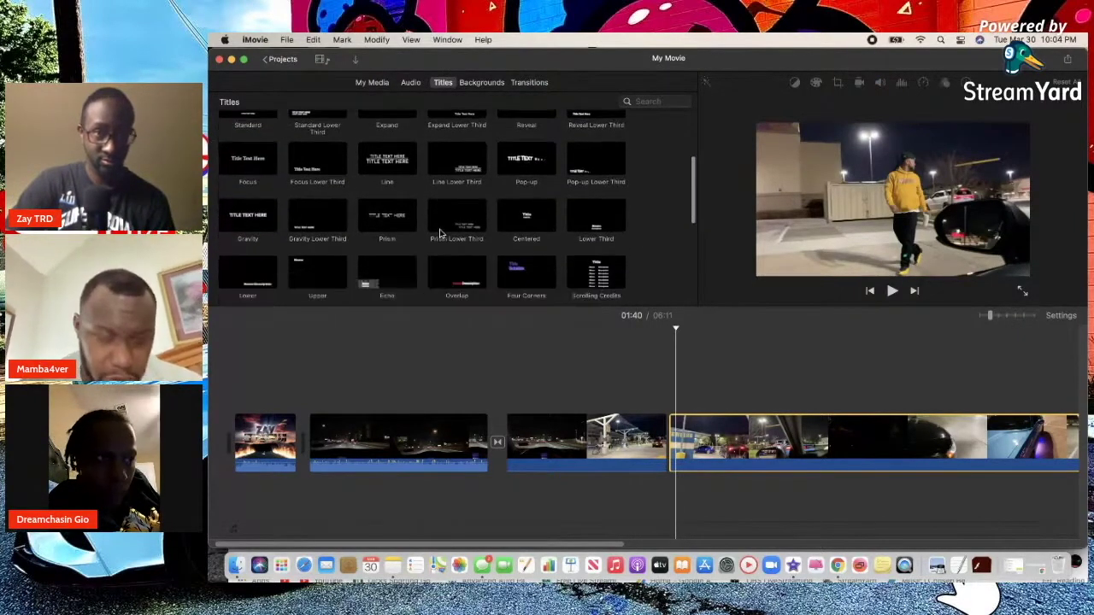
scroll(441, 233, "down", 3)
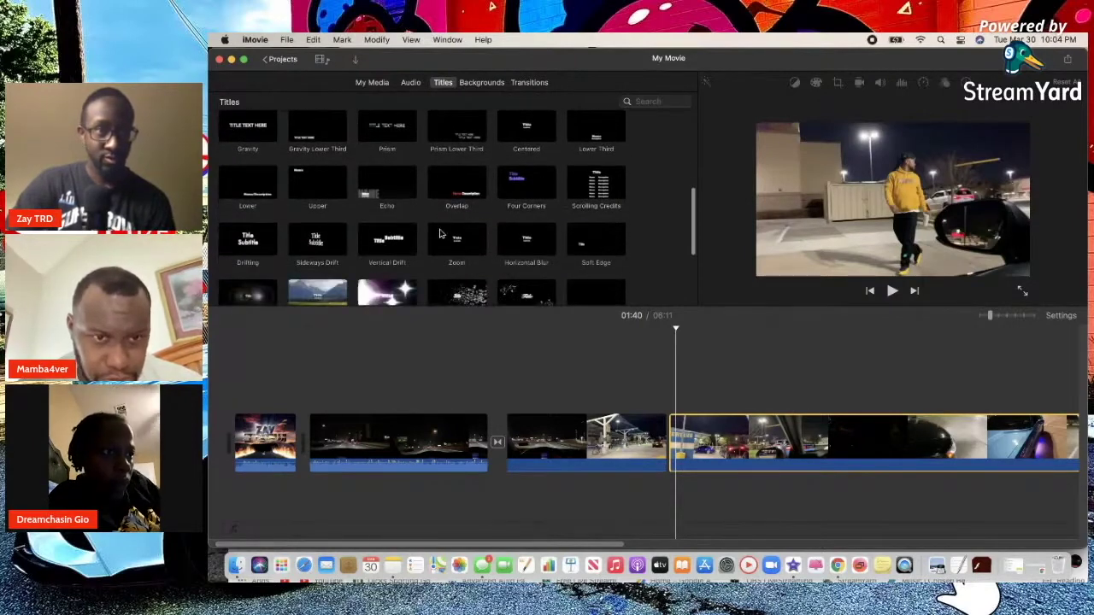
scroll(440, 233, "down", 2)
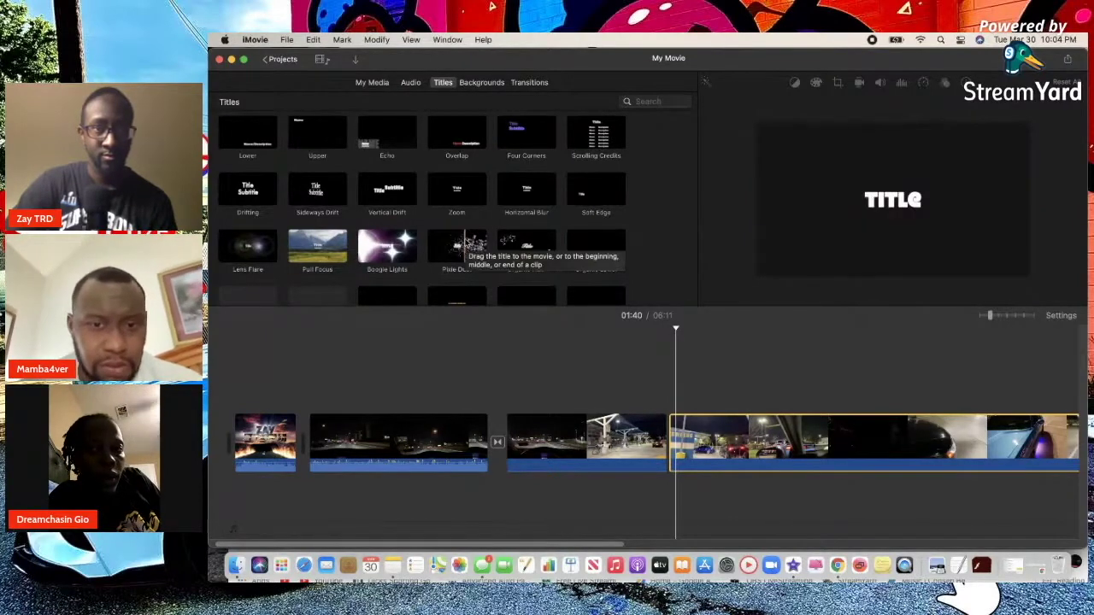
scroll(461, 248, "down", 3)
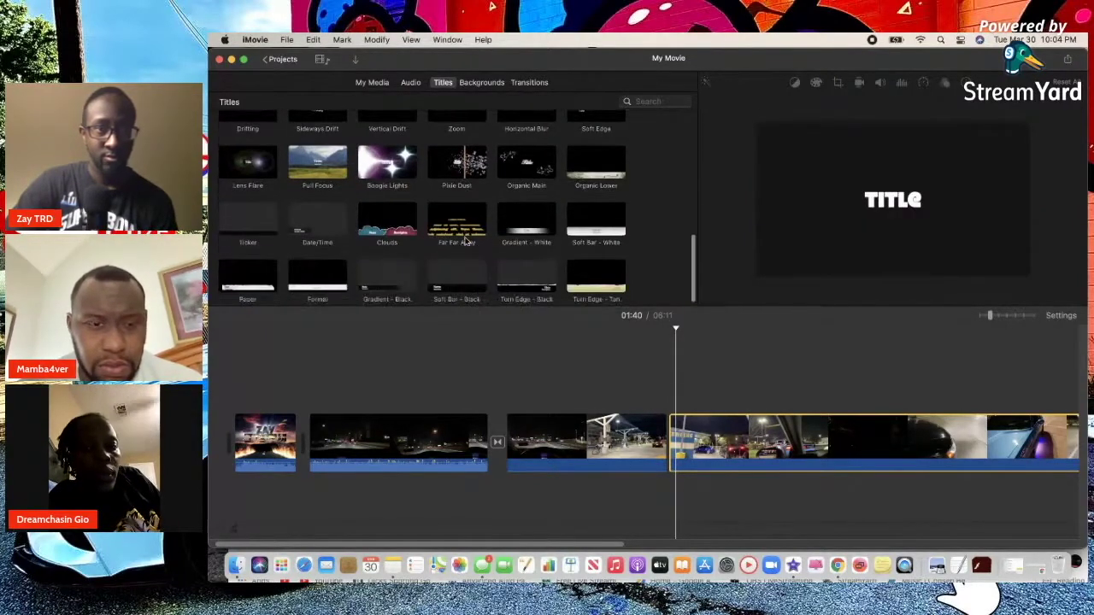
scroll(465, 241, "up", 3)
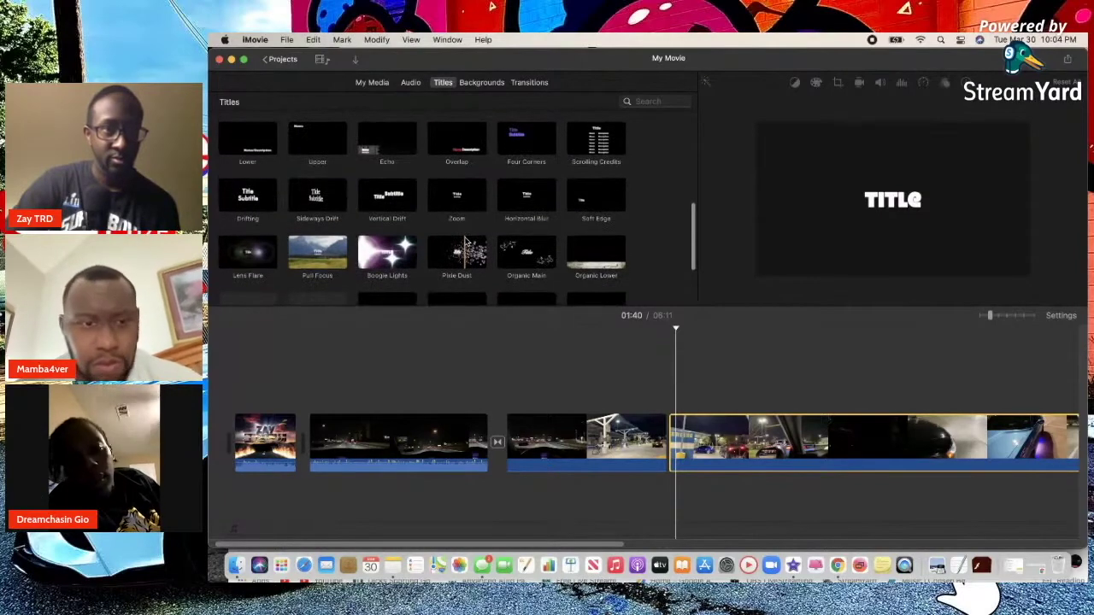
Add a Sideways Drift title near the start of the clip after the 01:40 split and set its main line to "Turbo TV".
left_click(316, 198)
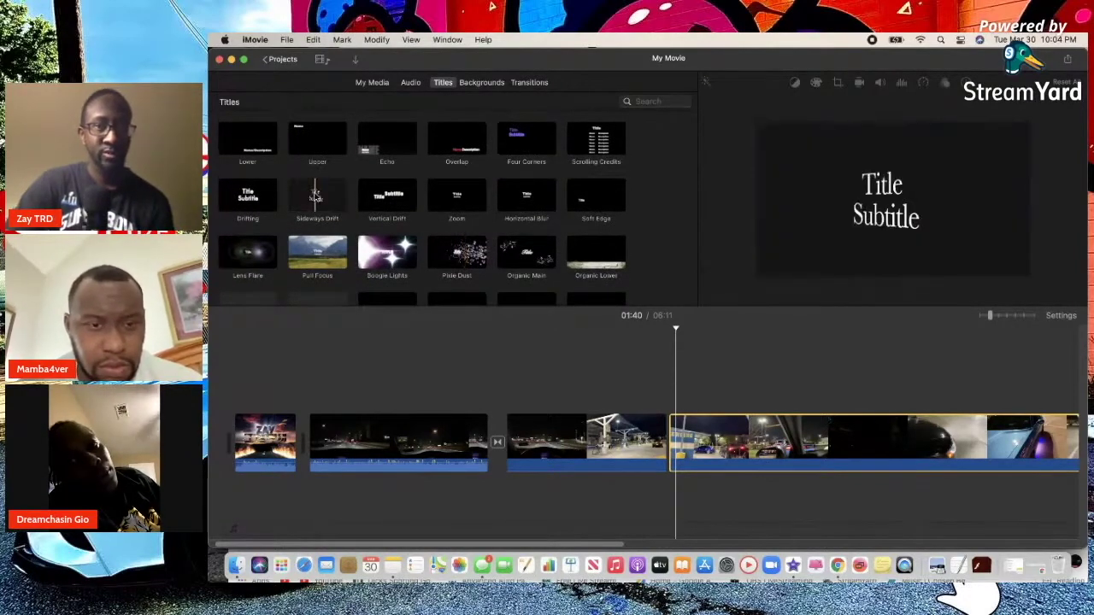
left_click_drag(316, 198, 682, 407)
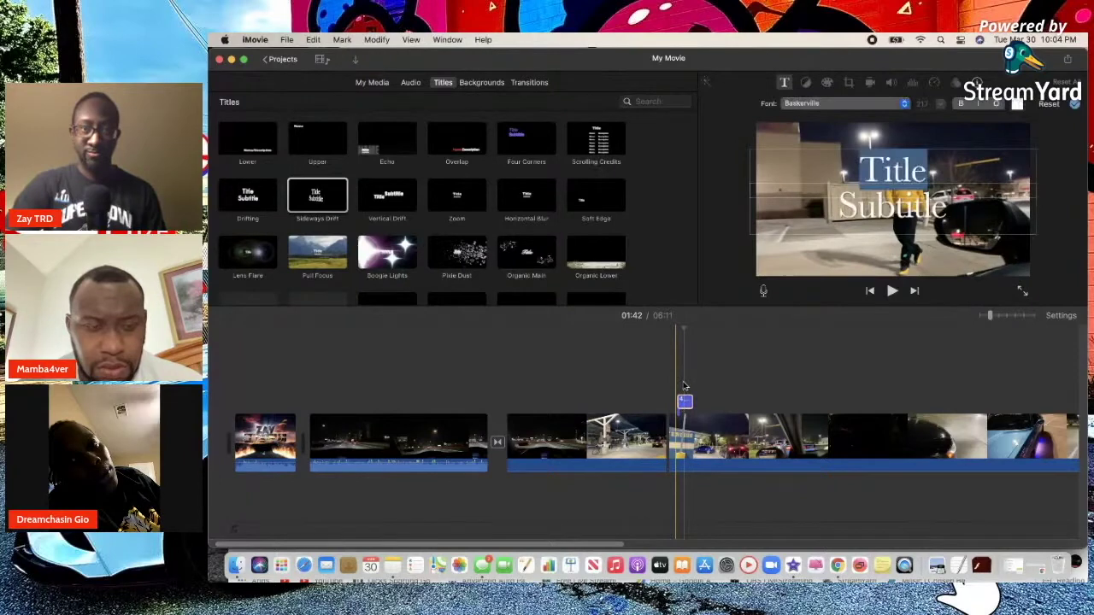
type("Turbo TV")
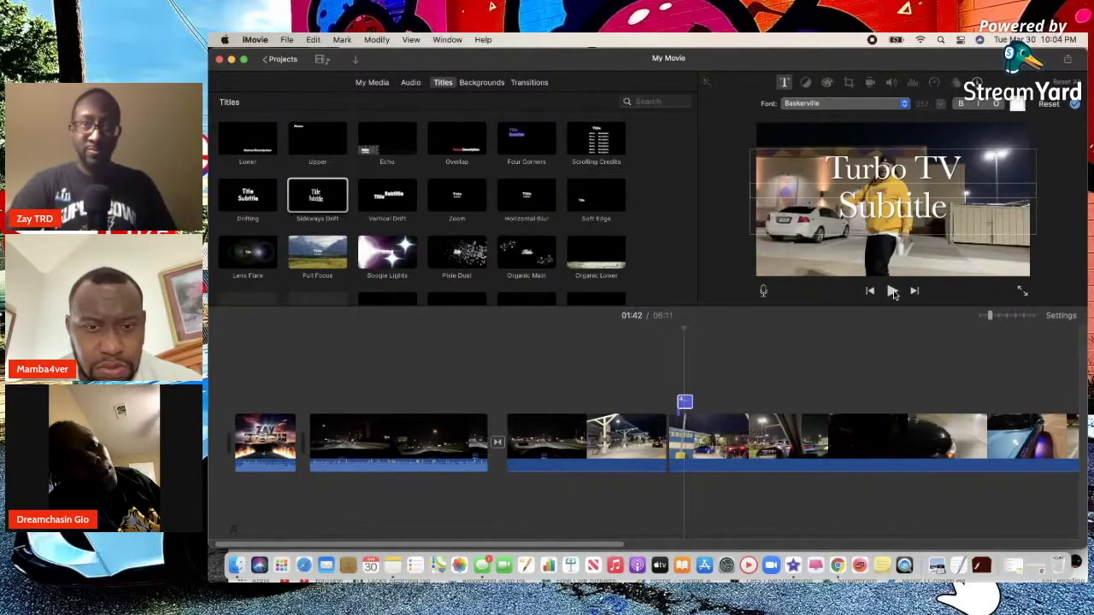
Preview the Turbo TV title in playback, first from 01:42 and again from 01:36 until it has passed.
left_click(892, 292)
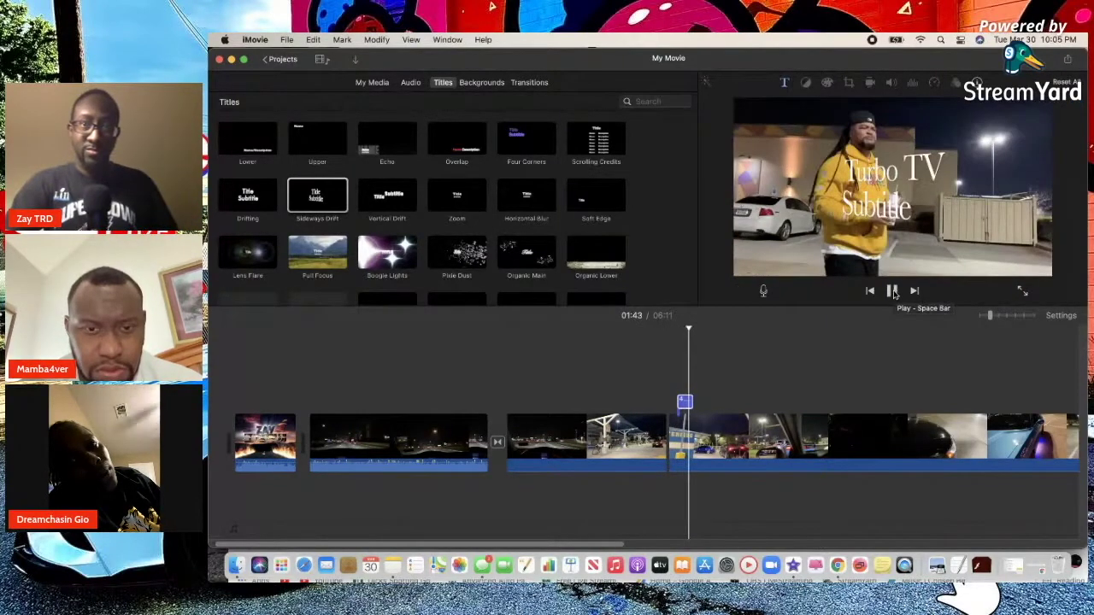
left_click(892, 292)
left_click(658, 413)
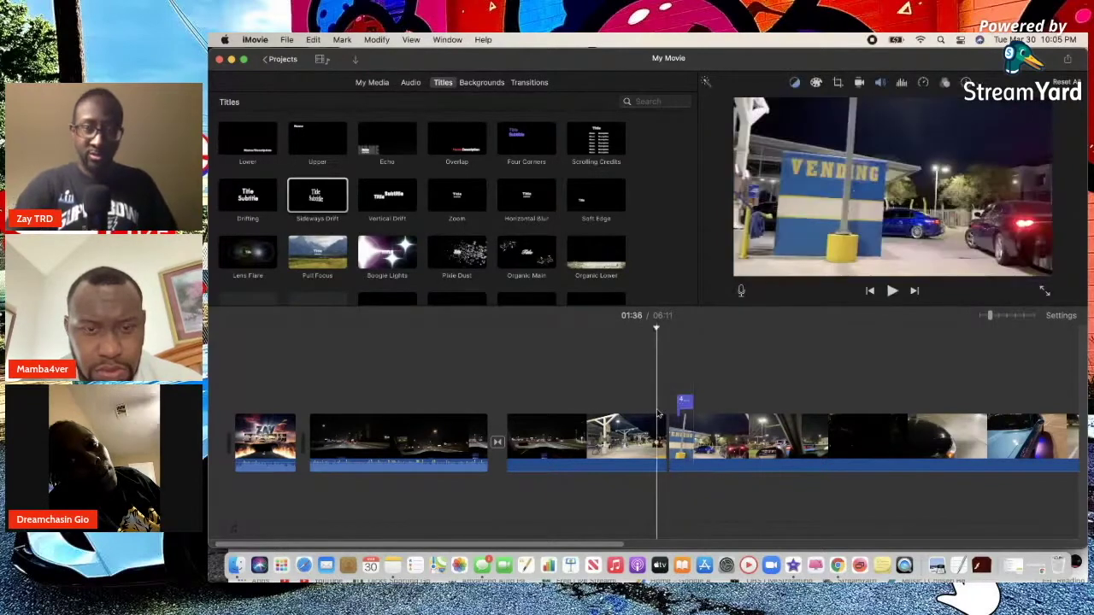
key("space")
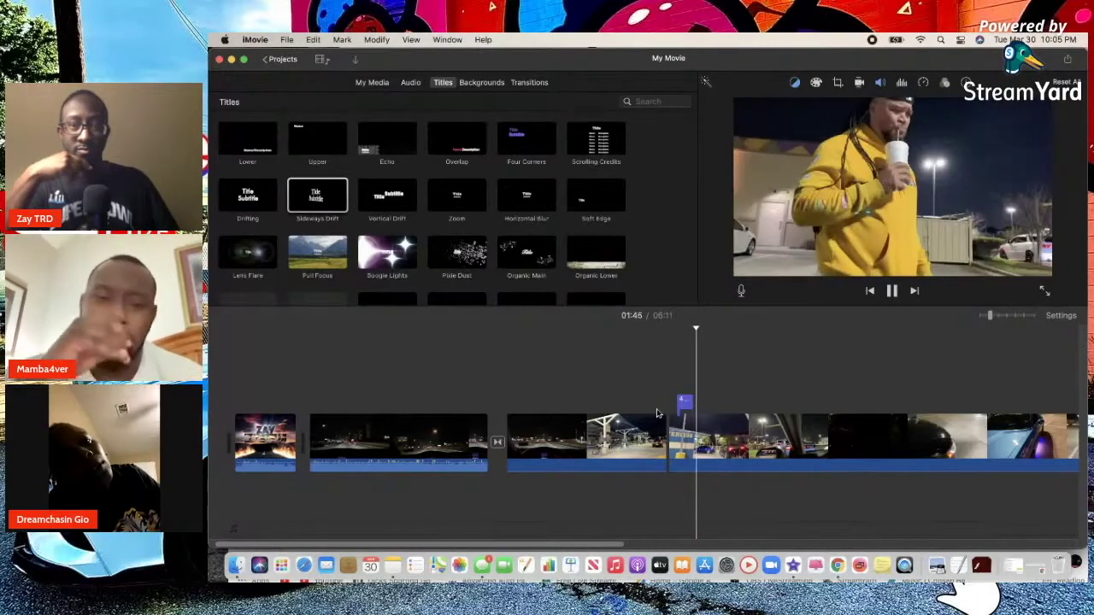
key("space")
Try placing a Soft Bar - Black title above the footage at about 02:12.
left_click(804, 368)
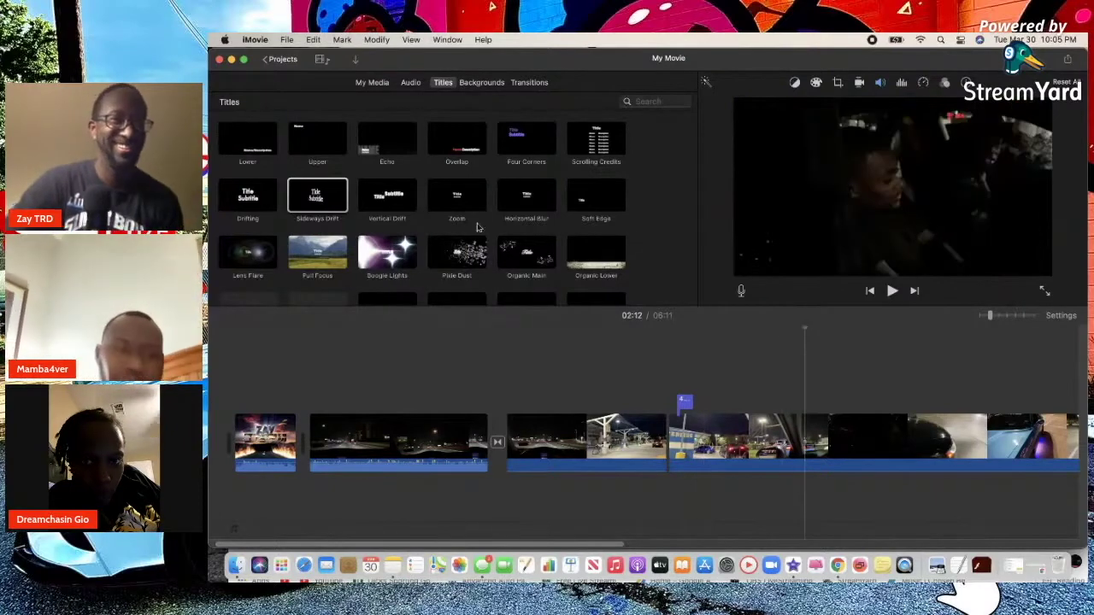
scroll(439, 256, "down", 3)
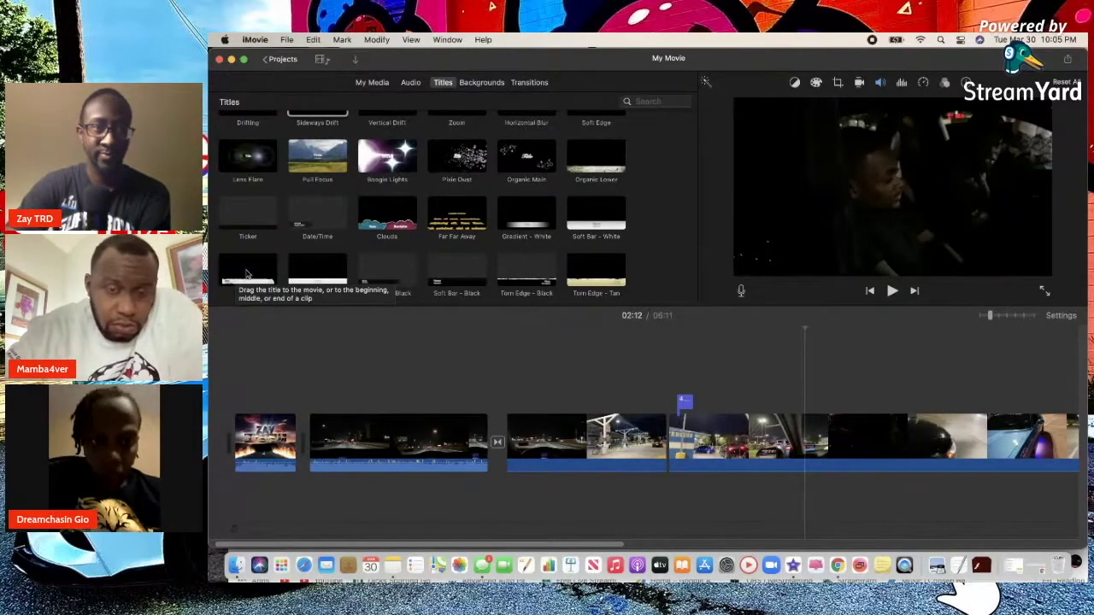
left_click_drag(457, 271, 802, 386)
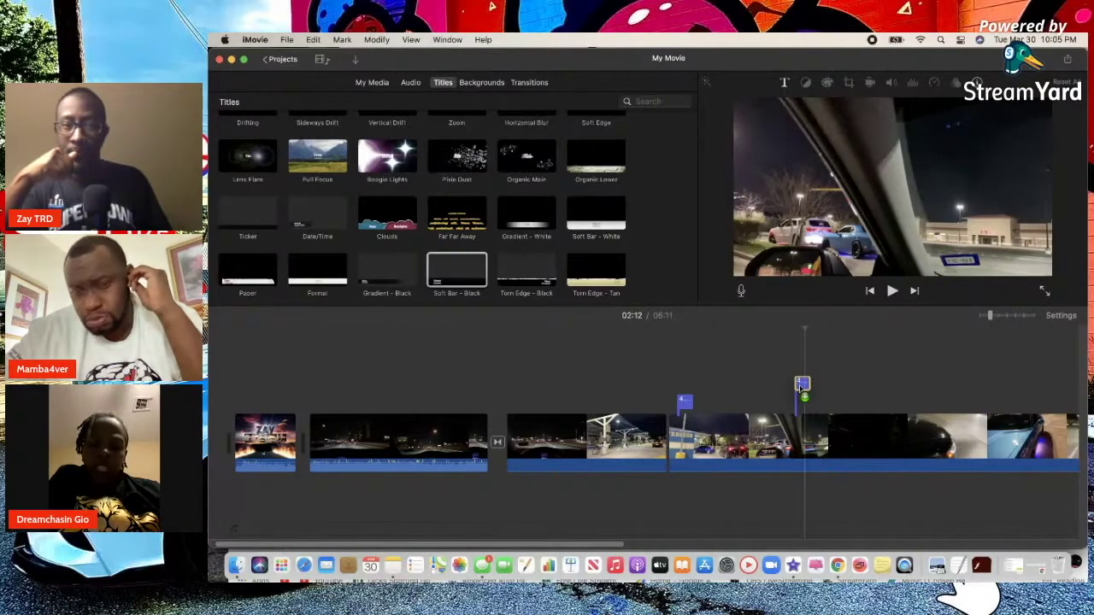
left_click_drag(801, 386, 801, 386)
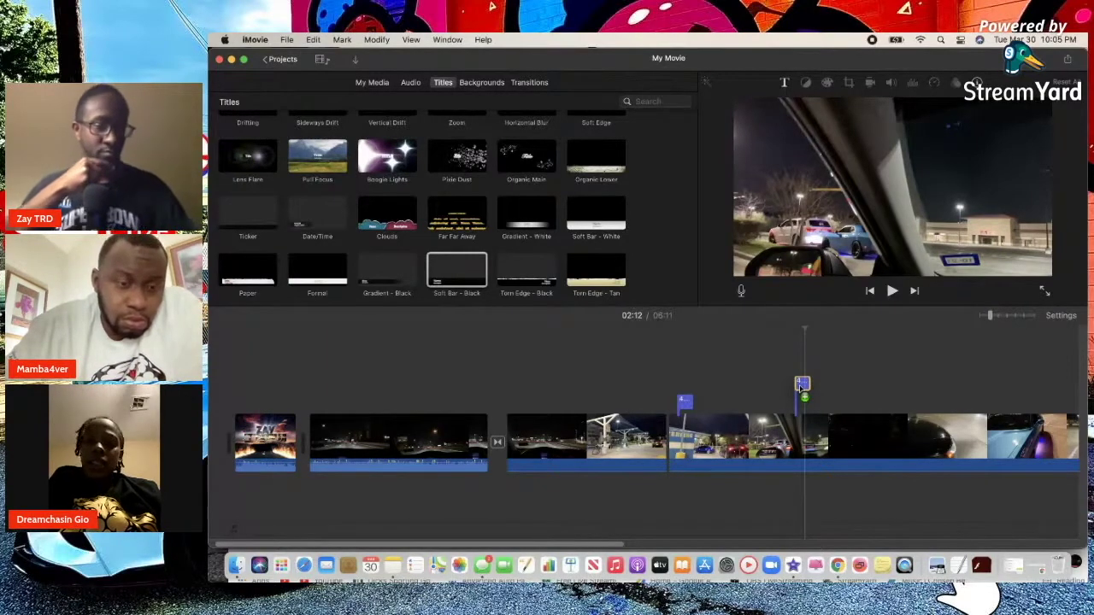
left_click_drag(801, 386, 802, 386)
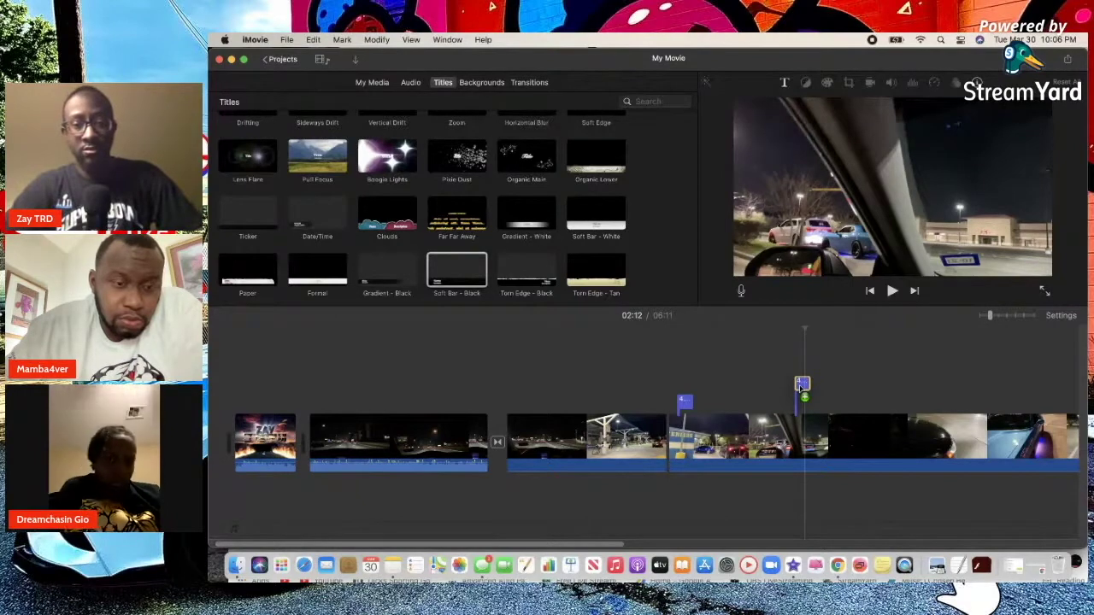
left_click_drag(801, 387, 801, 386)
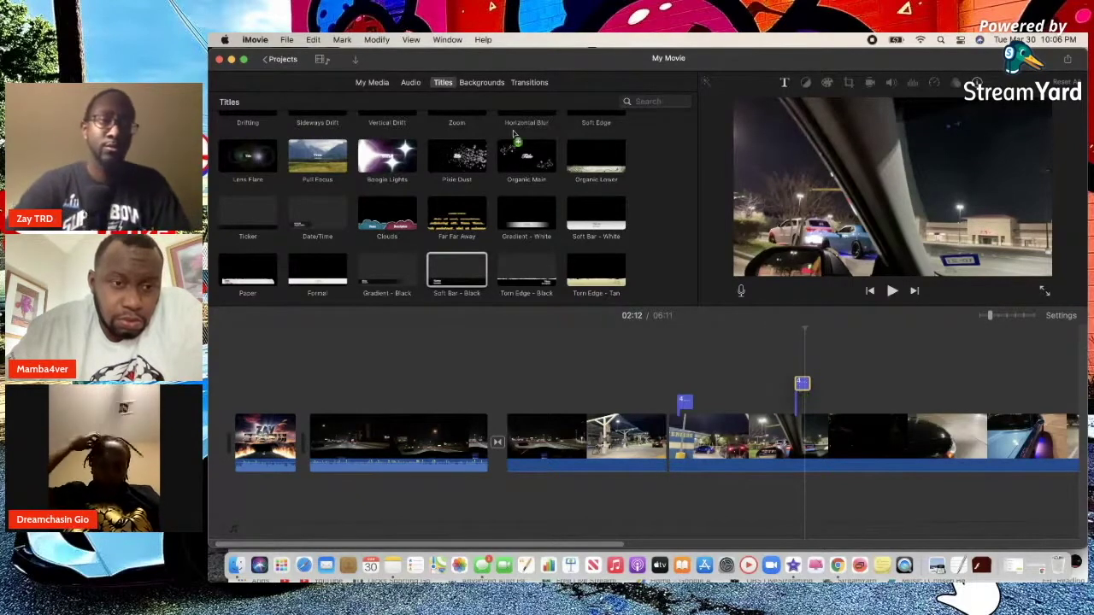
left_click_drag(608, 151, 678, 294)
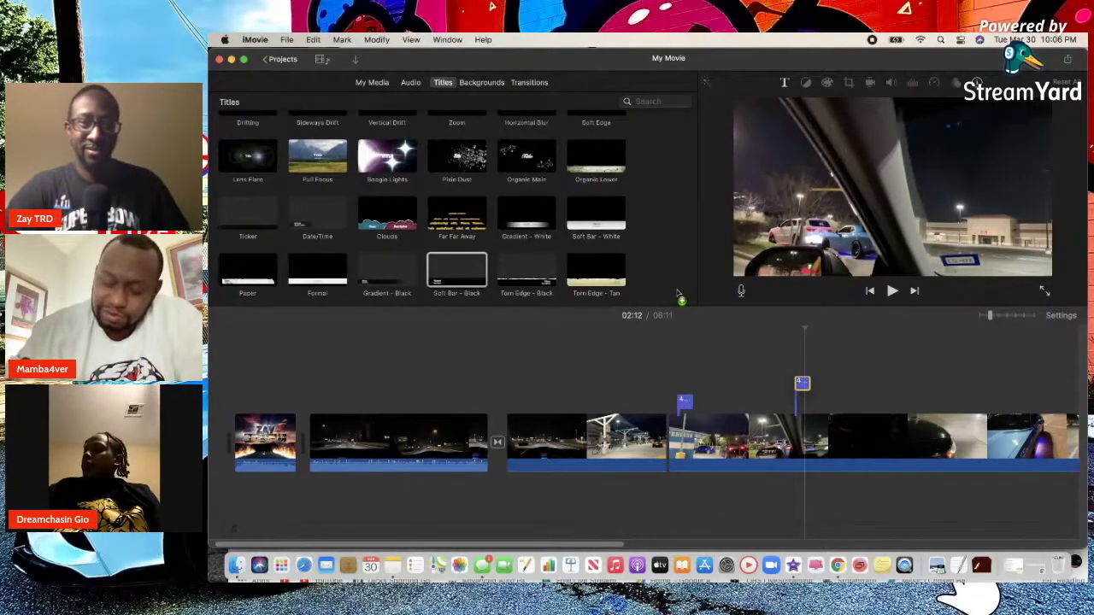
left_click_drag(677, 294, 677, 295)
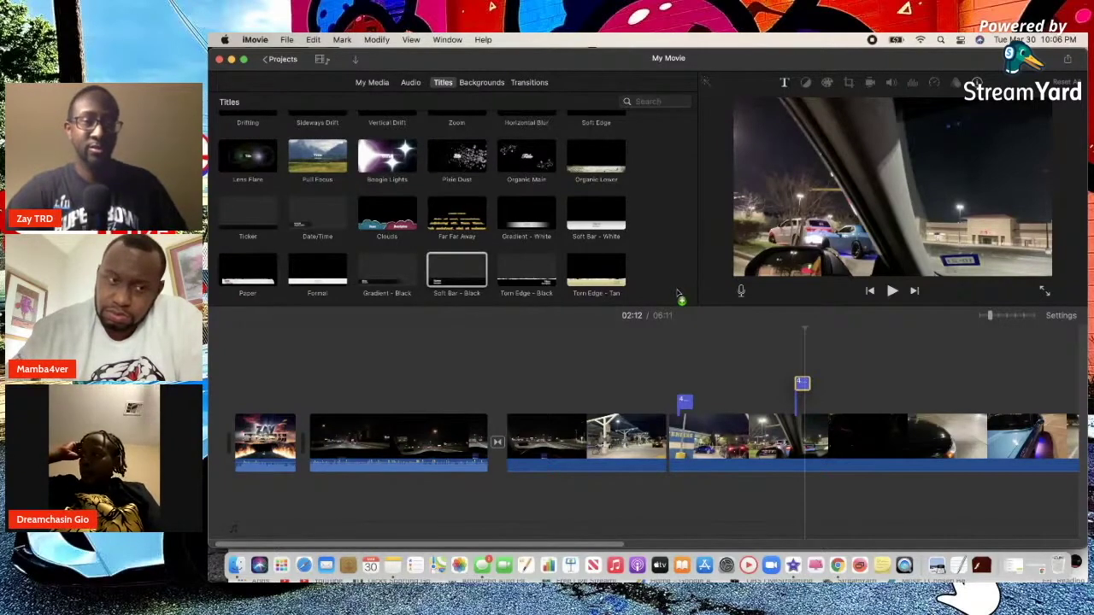
left_click_drag(678, 295, 677, 295)
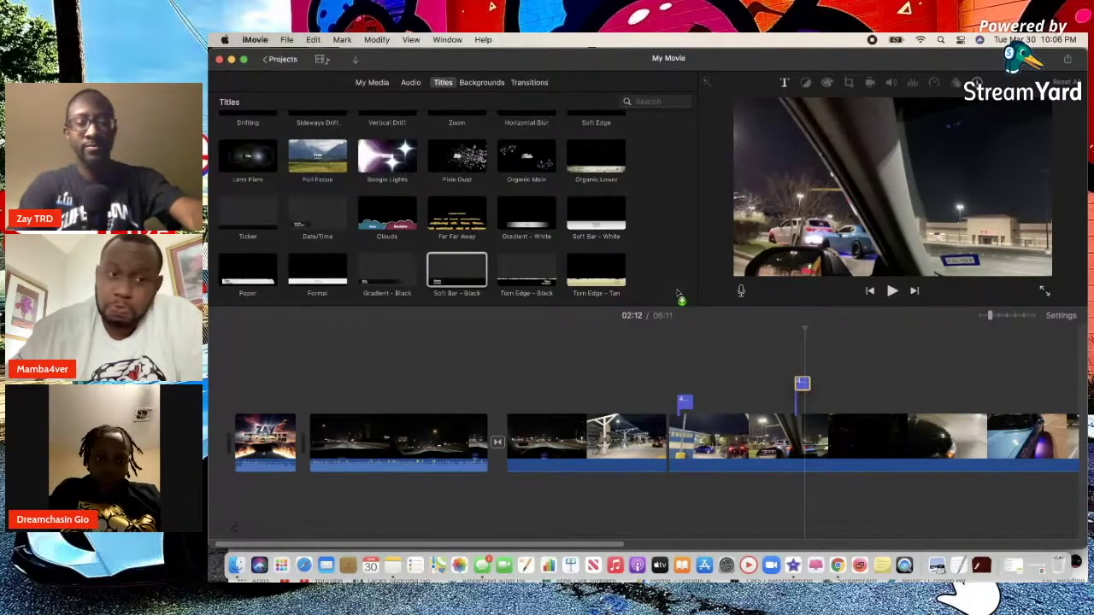
left_click_drag(678, 294, 678, 295)
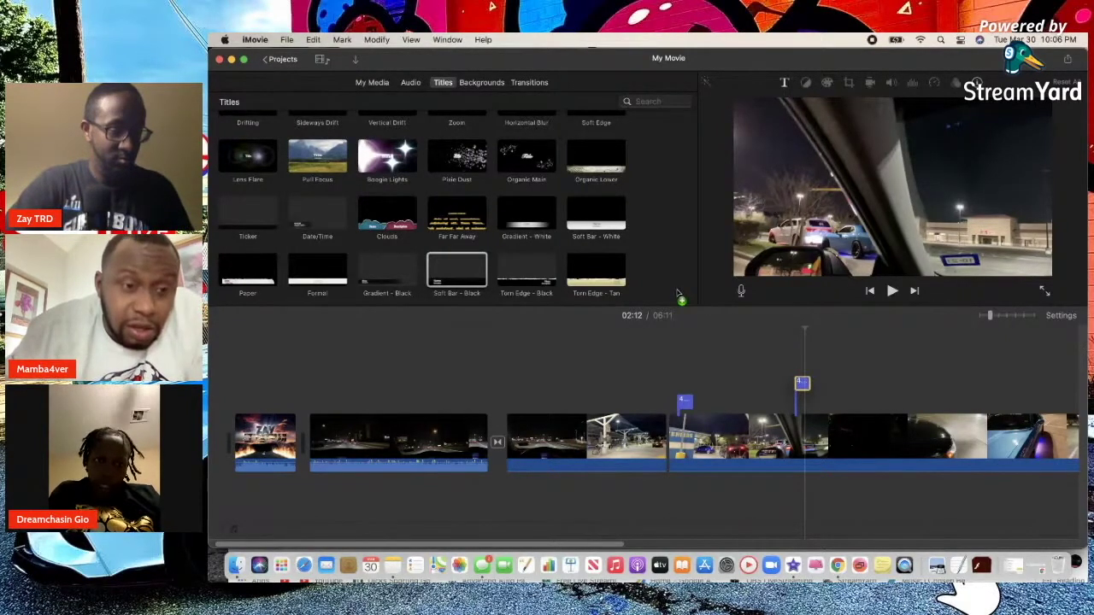
left_click_drag(678, 295, 678, 295)
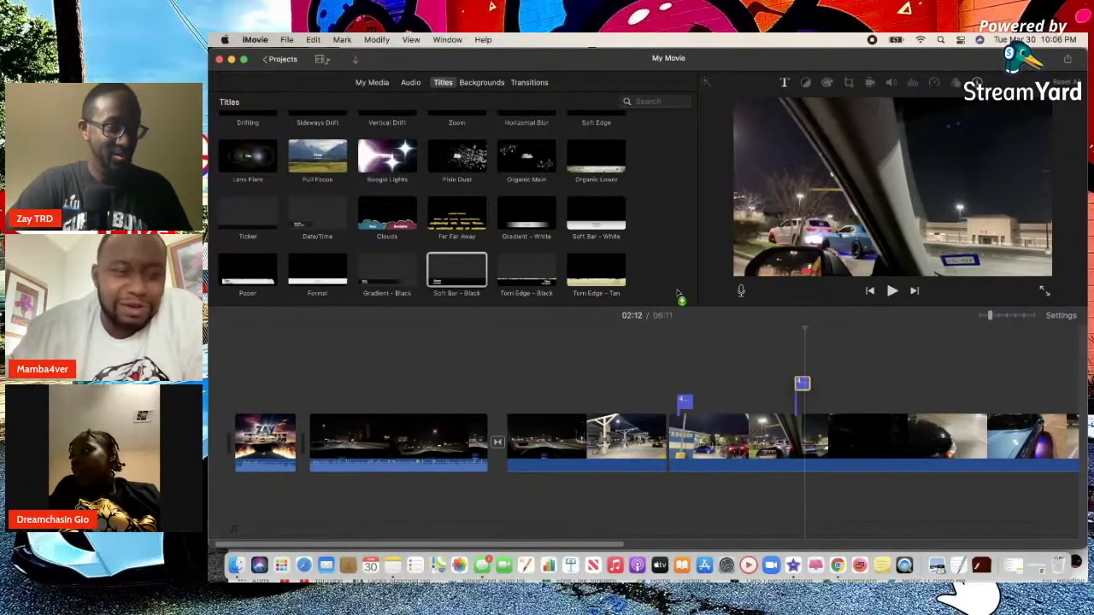
left_click_drag(678, 295, 678, 295)
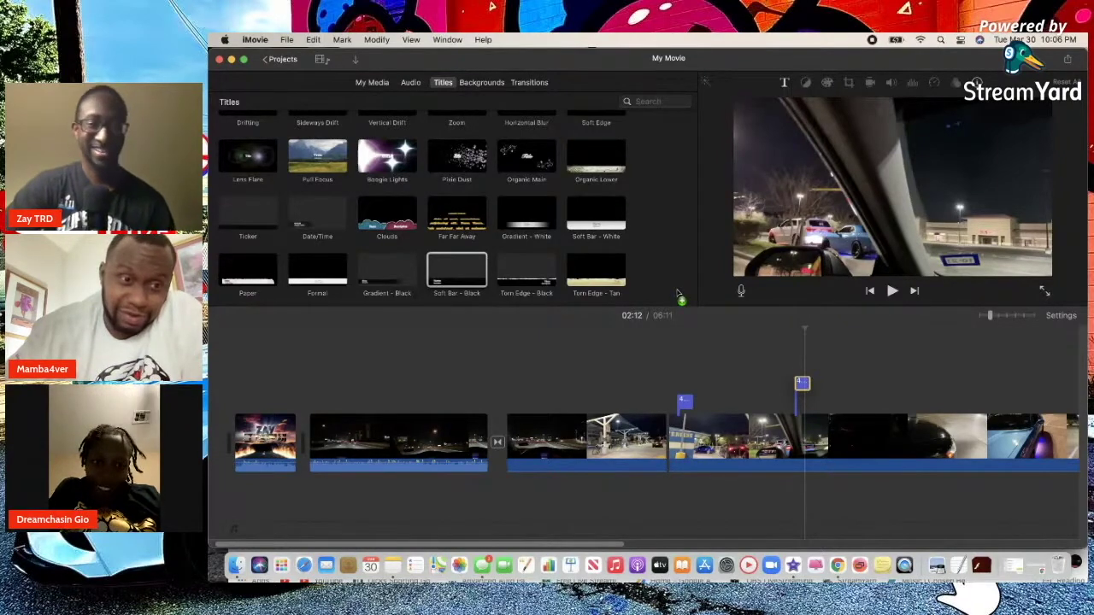
left_click_drag(677, 294, 677, 295)
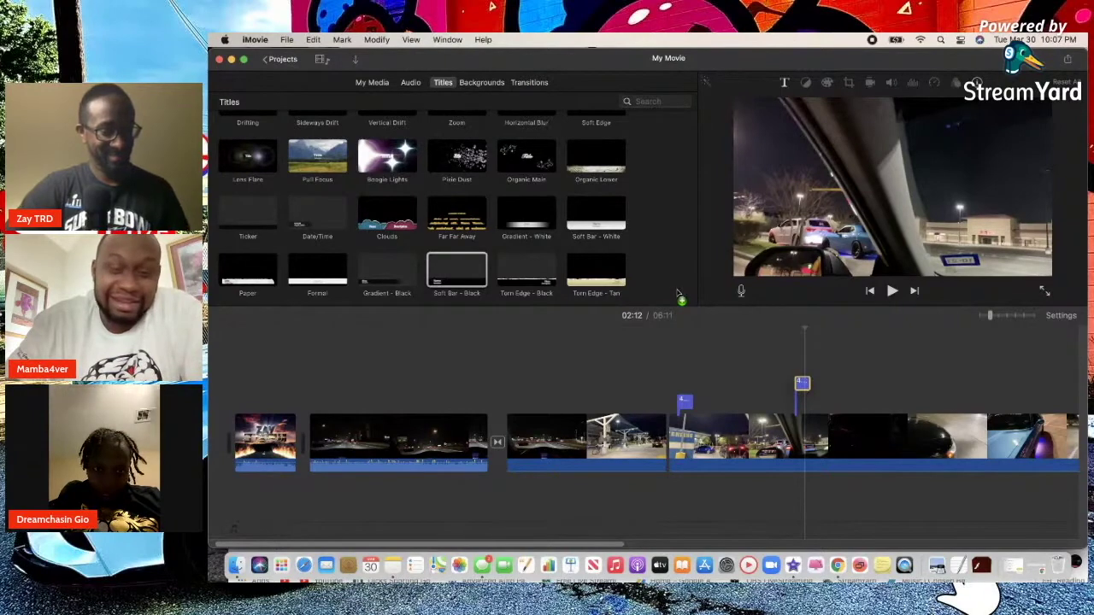
left_click_drag(677, 293, 676, 293)
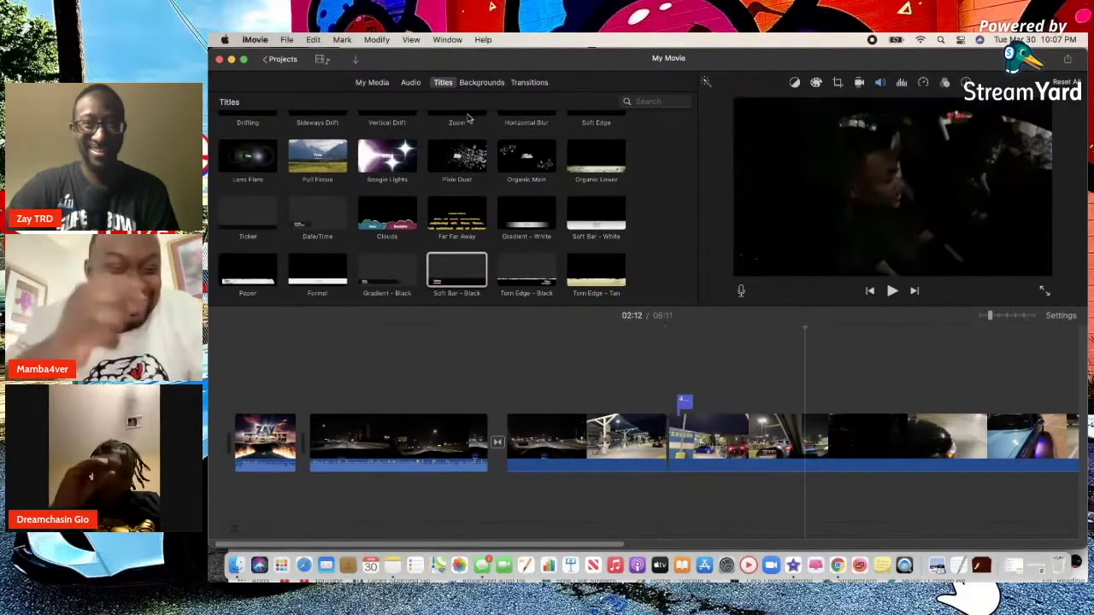
Look through the full collection of transitions, from Cross Dissolve to Ripple.
left_click(530, 82)
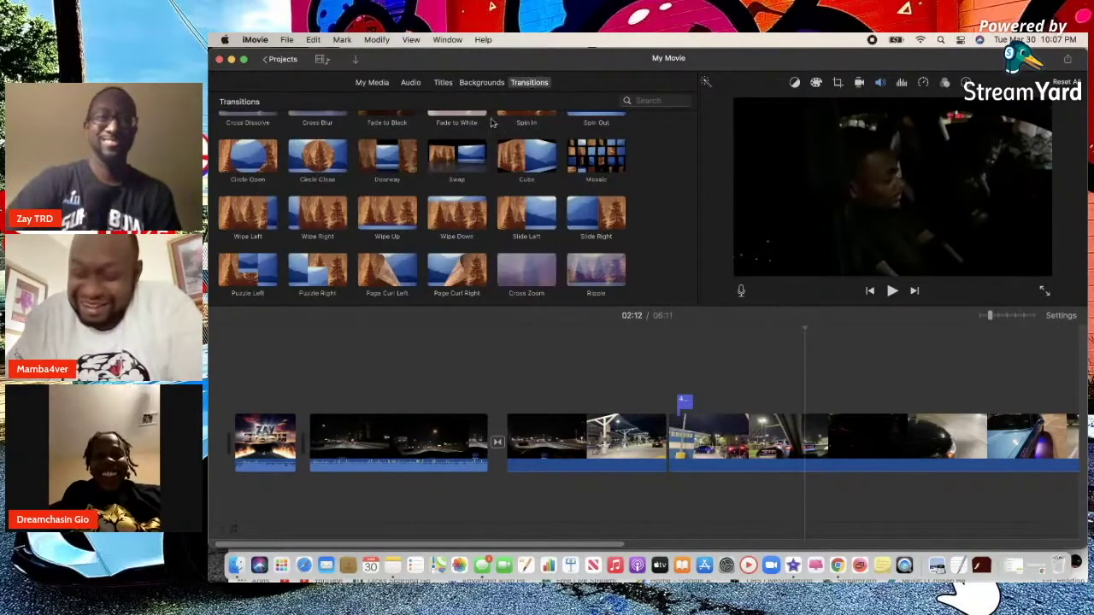
scroll(344, 248, "up", 3)
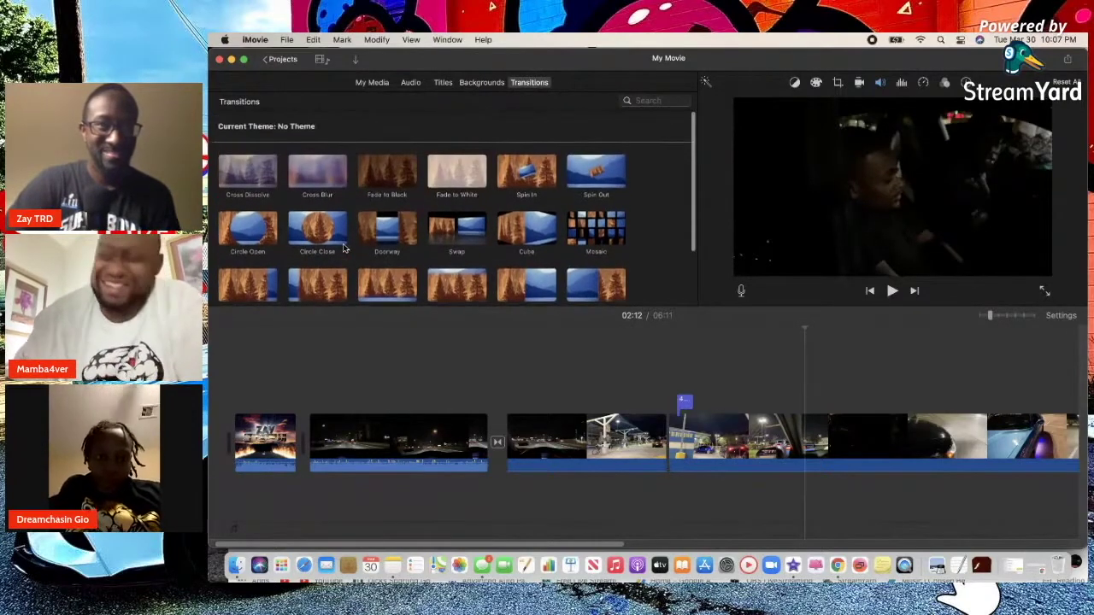
scroll(344, 248, "down", 2)
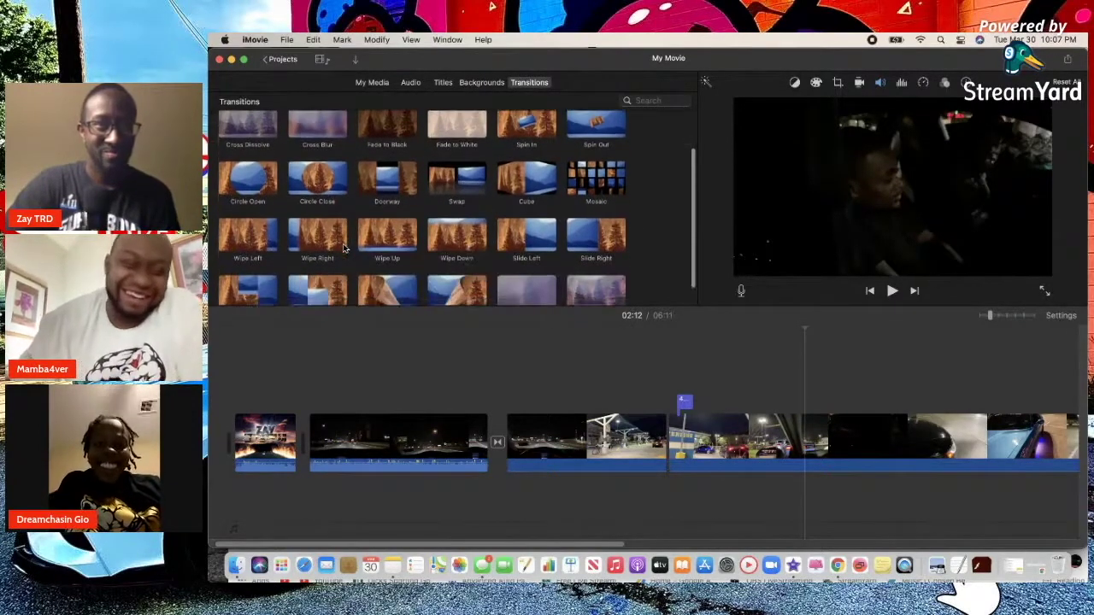
scroll(345, 248, "down", 2)
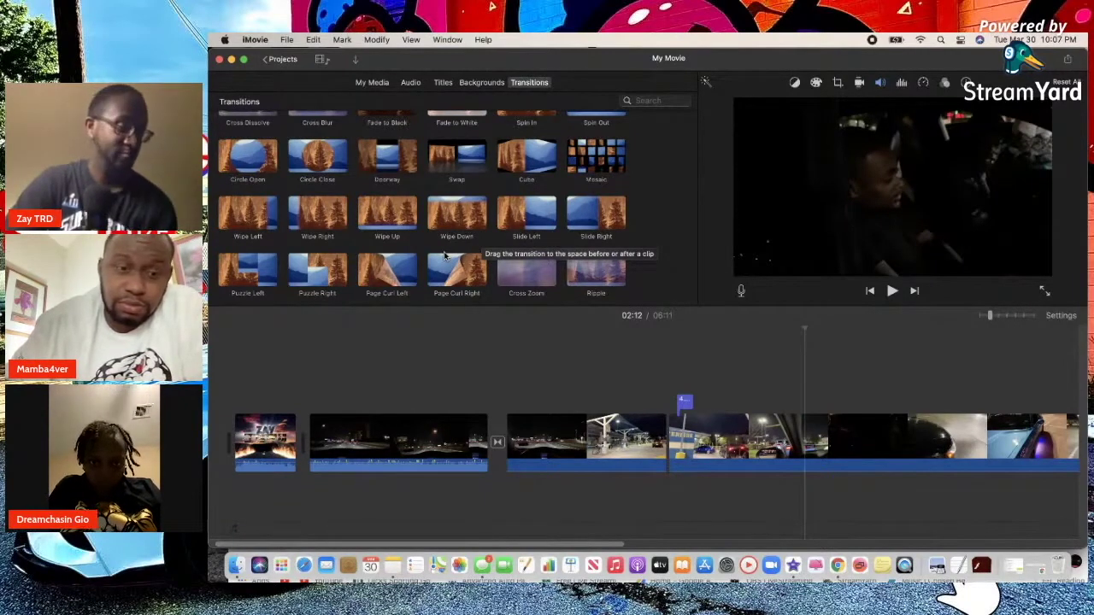
scroll(443, 255, "up", 3)
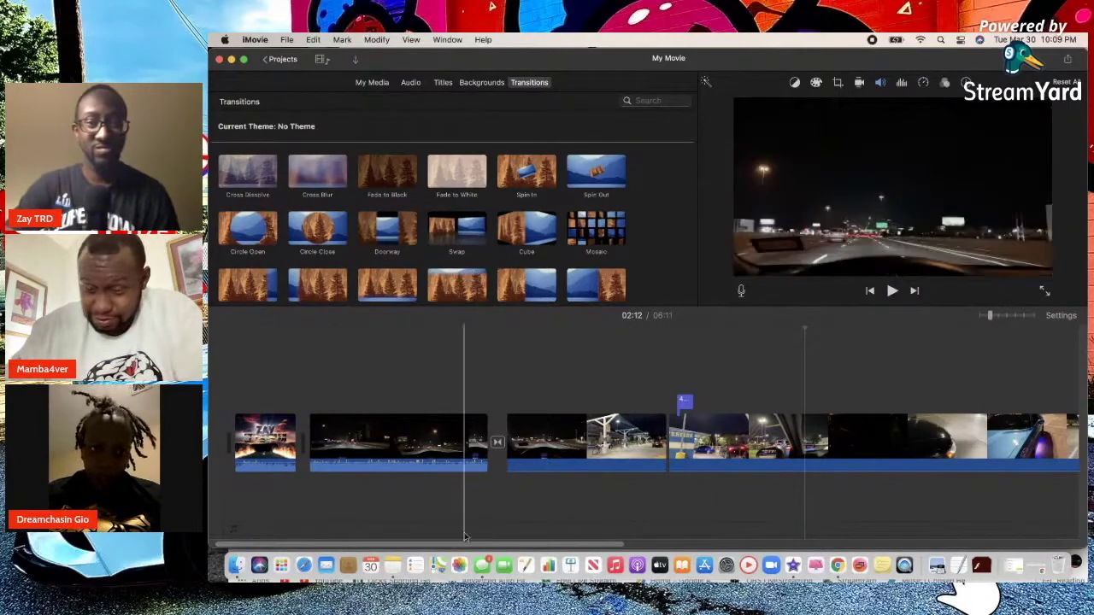
Switch to the StreamYard window in Chrome.
left_click(838, 565)
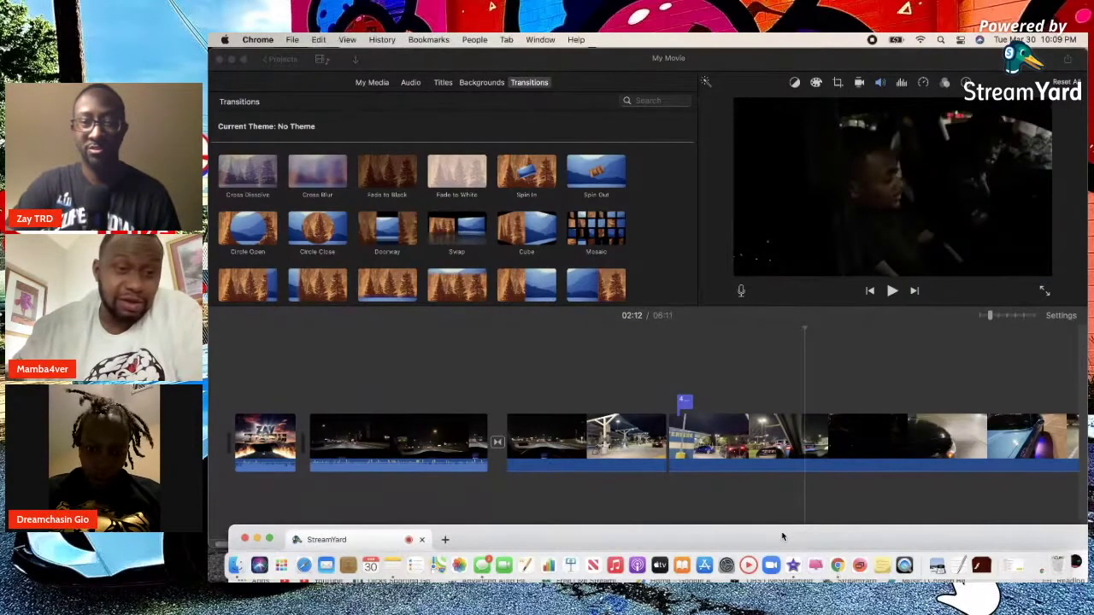